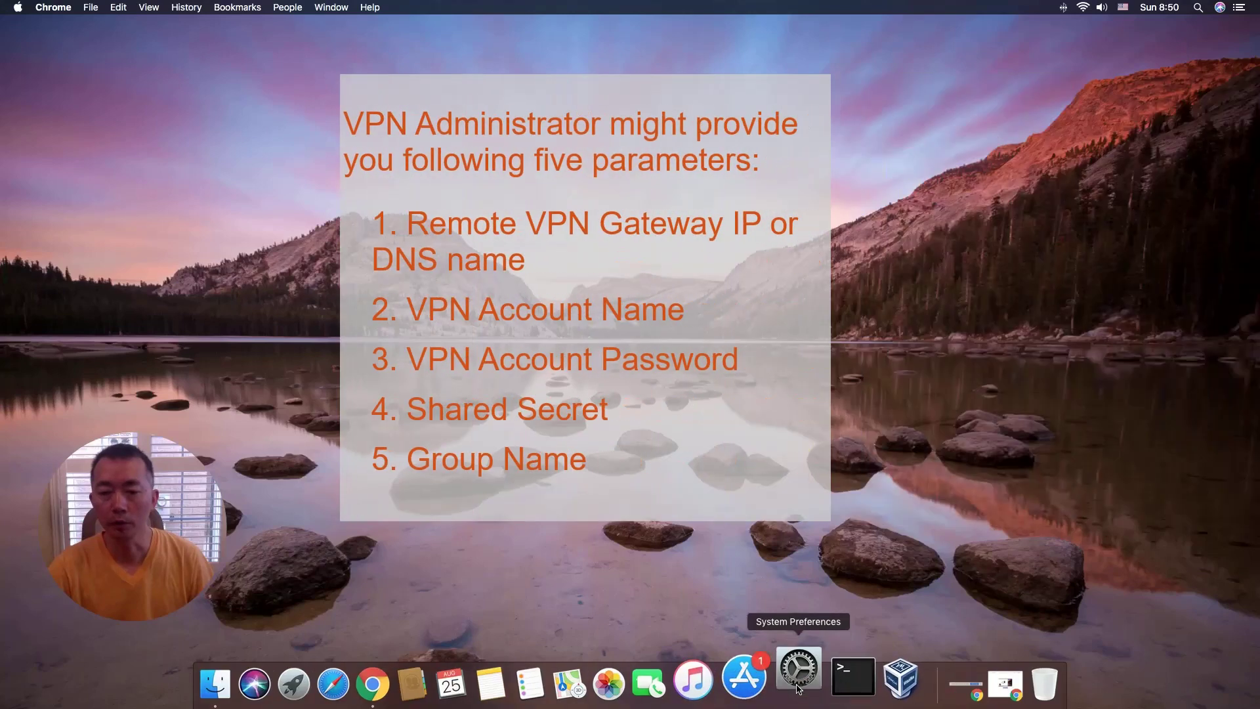
# Launch System Preferences, move its window toward the centre, and bring it forward via the Apple menu.
pyautogui.click(798, 687)
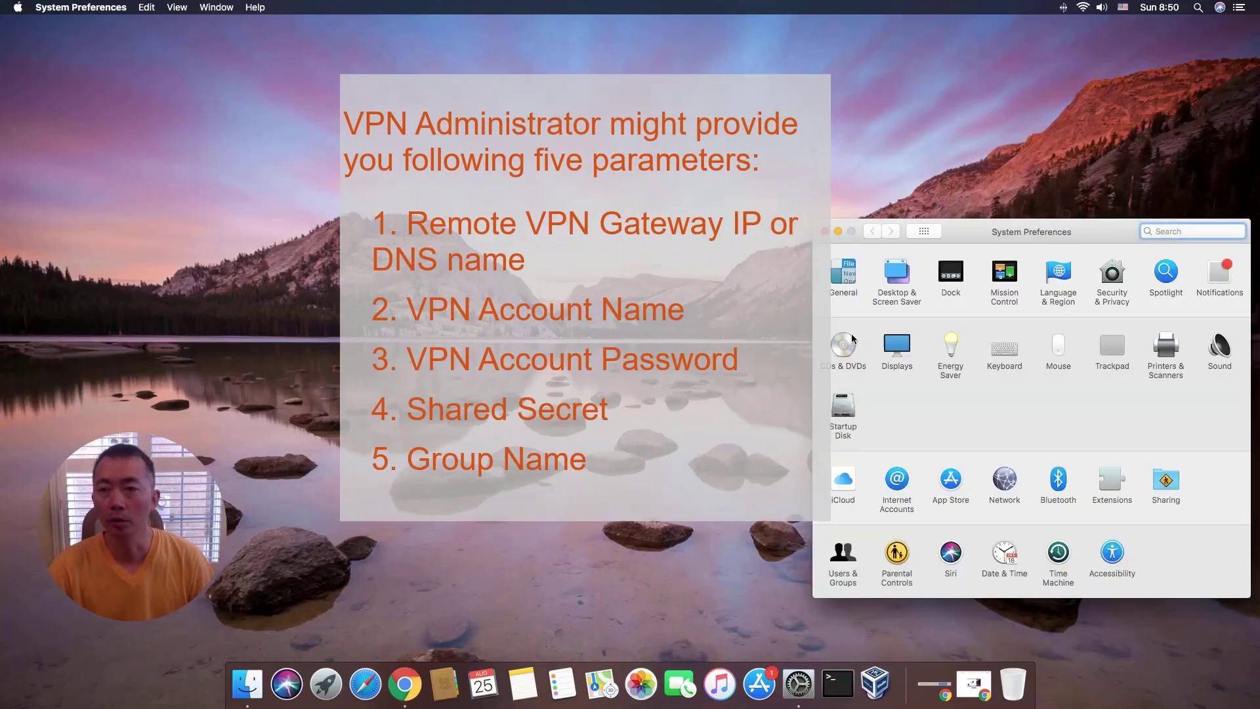
pyautogui.moveTo(1090, 227); pyautogui.dragTo(916, 178)
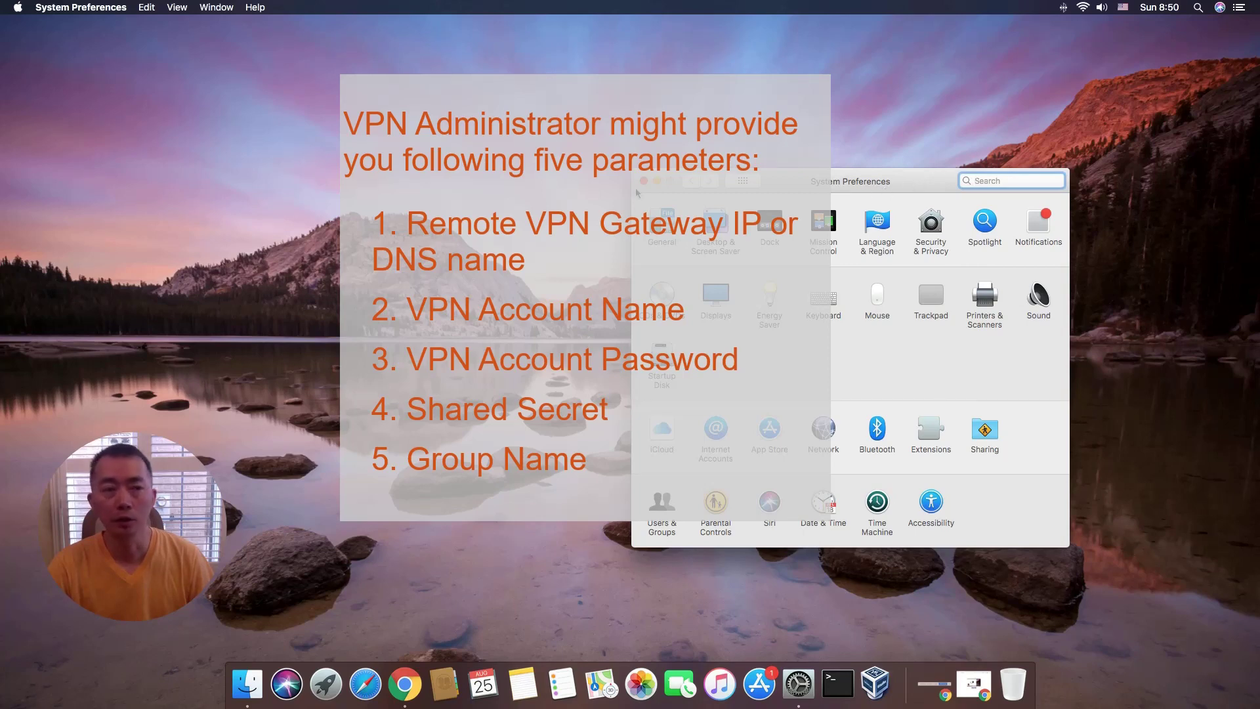
pyautogui.click(17, 7)
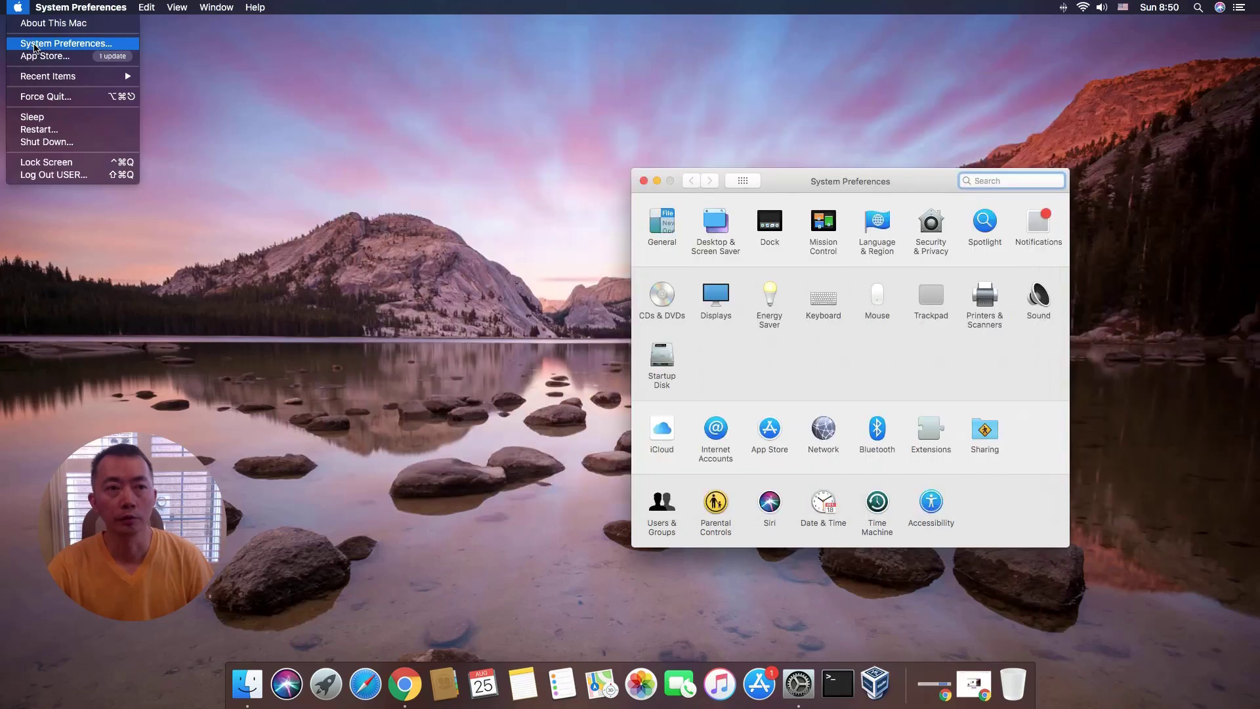
pyautogui.click(35, 45)
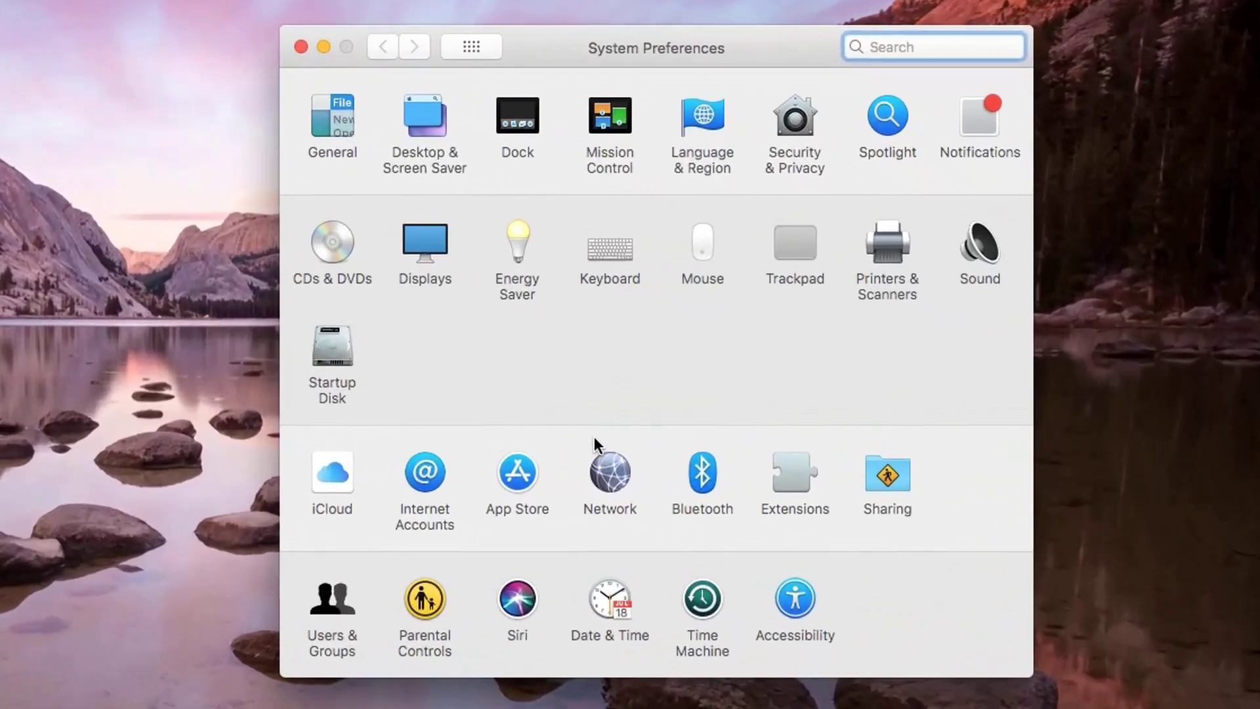
# Show the Network pane, view Thunderbolt Bridge, and keep the Automatic location.
pyautogui.click(749, 449)
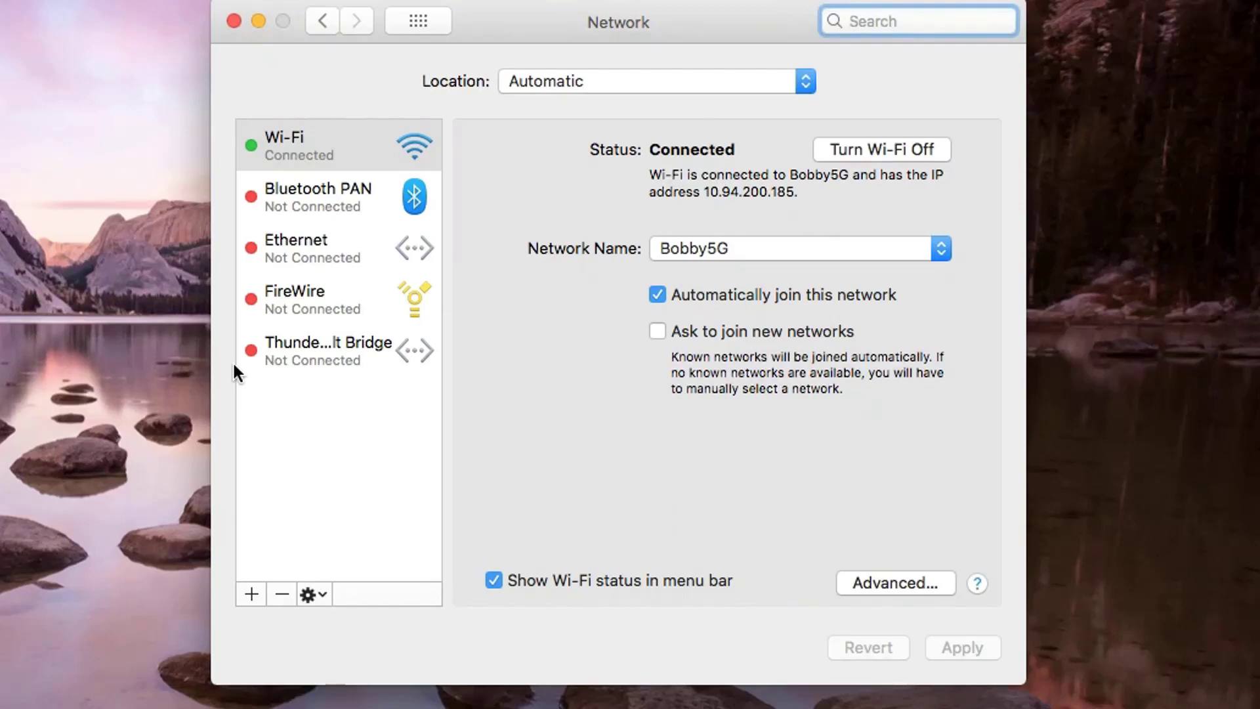
pyautogui.click(363, 360)
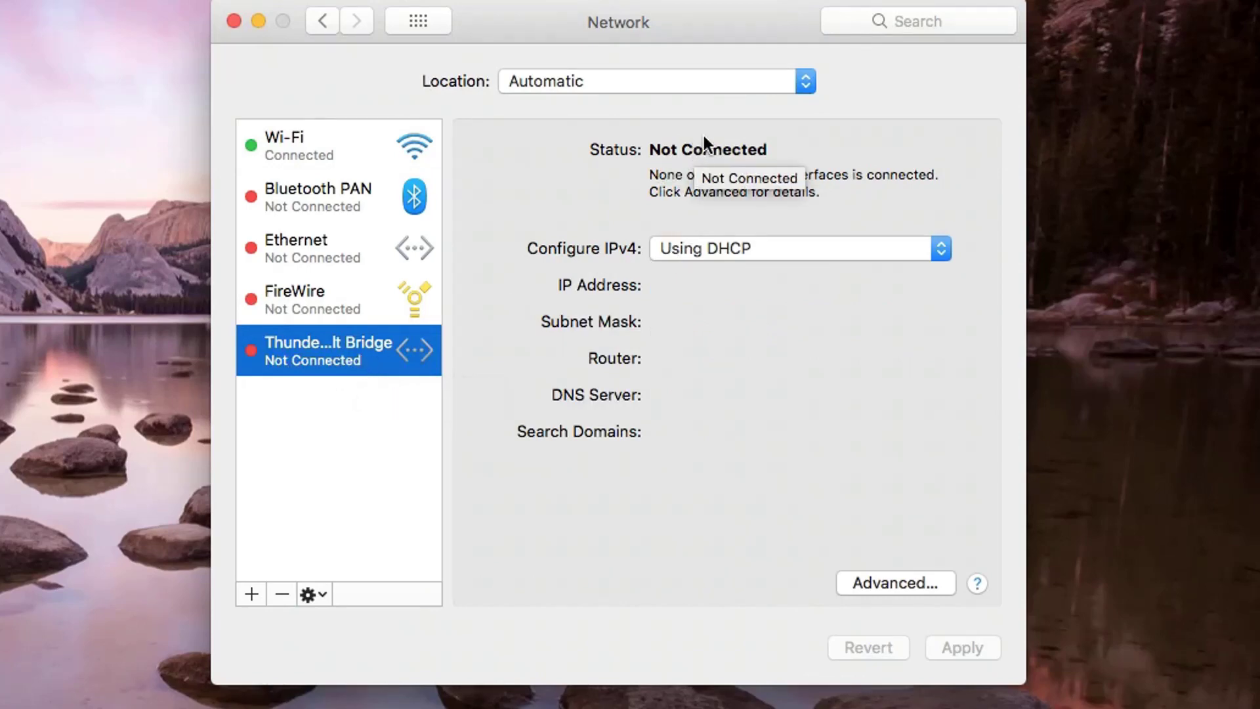
pyautogui.click(807, 82)
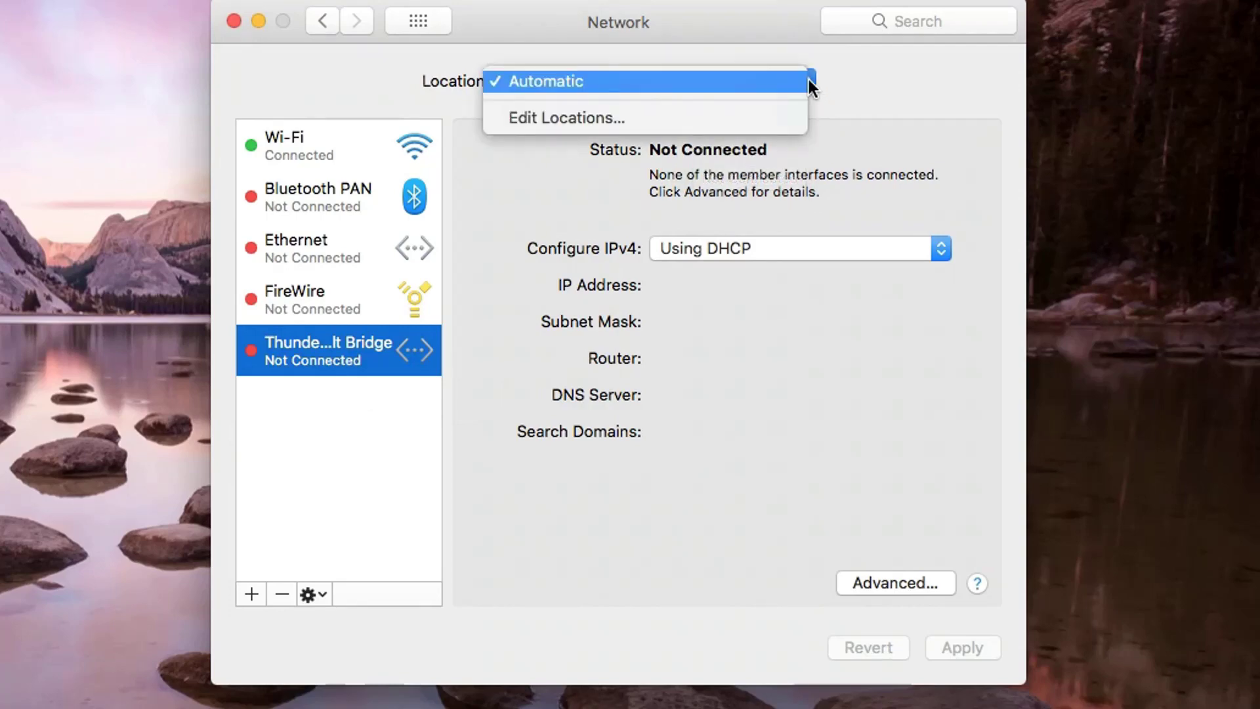
pyautogui.click(324, 588)
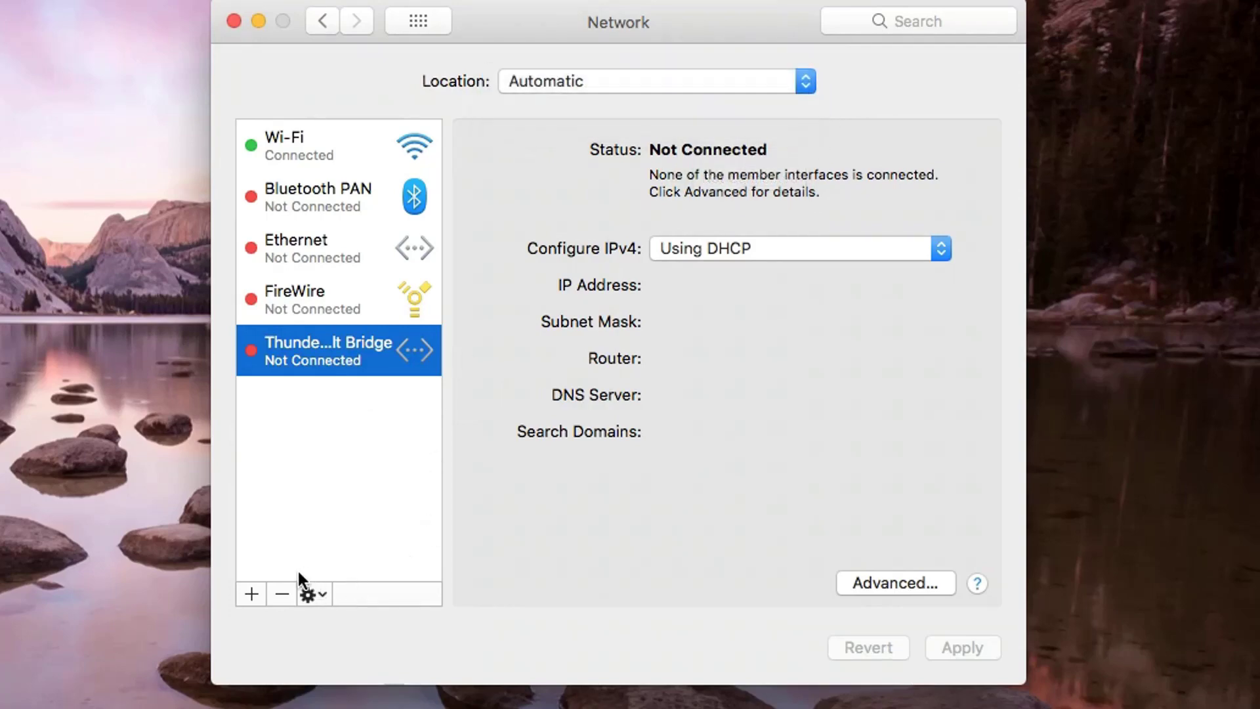
# Create a VPN service of type Cisco IPSec, appending 'Test' to its default service name.
pyautogui.click(251, 594)
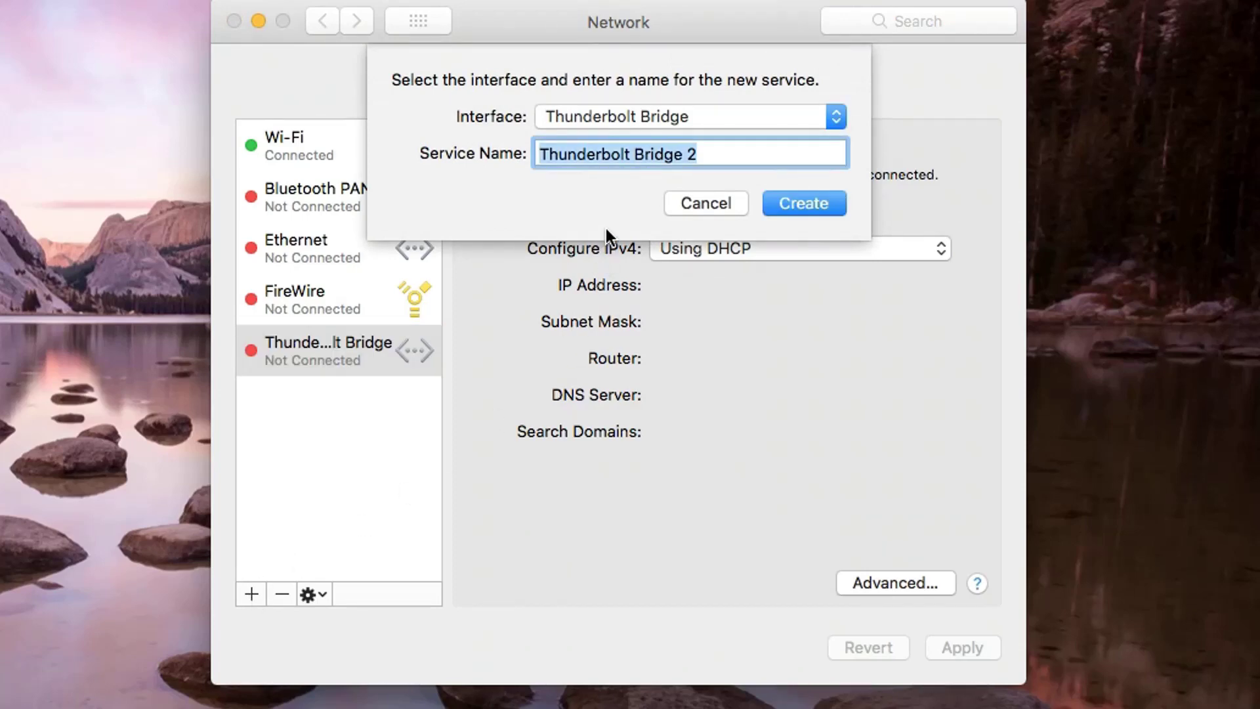
pyautogui.click(835, 122)
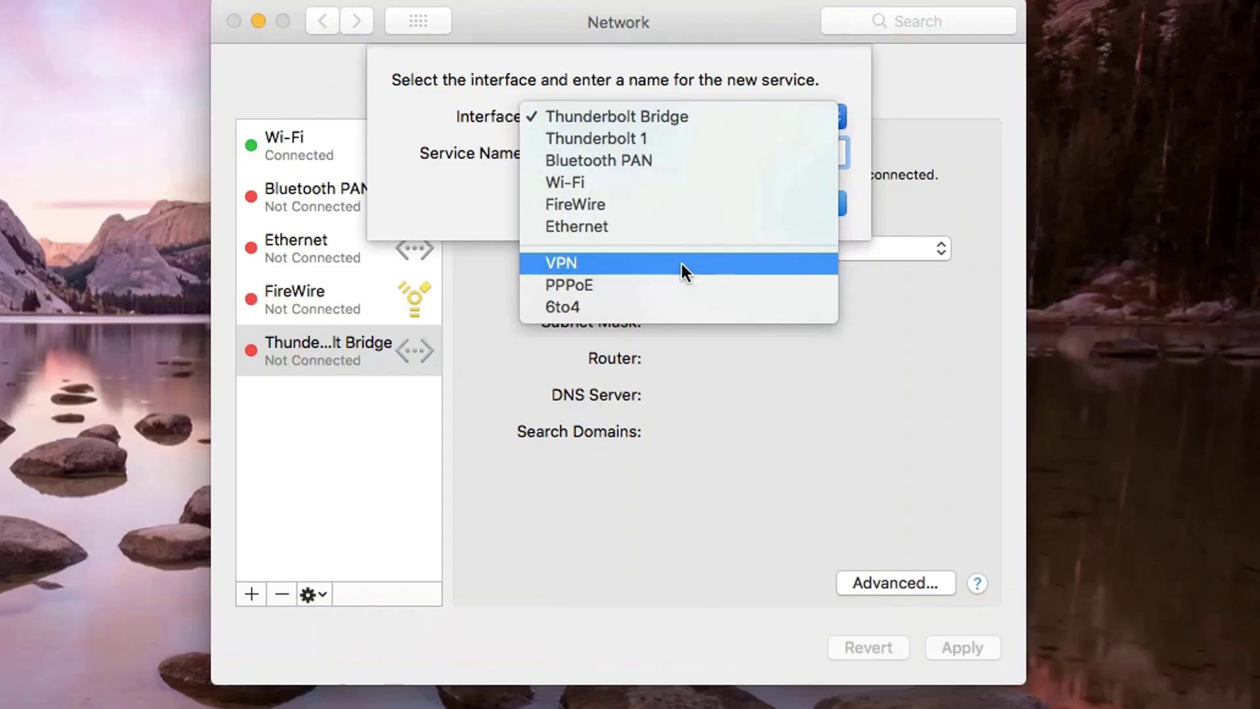
pyautogui.click(682, 263)
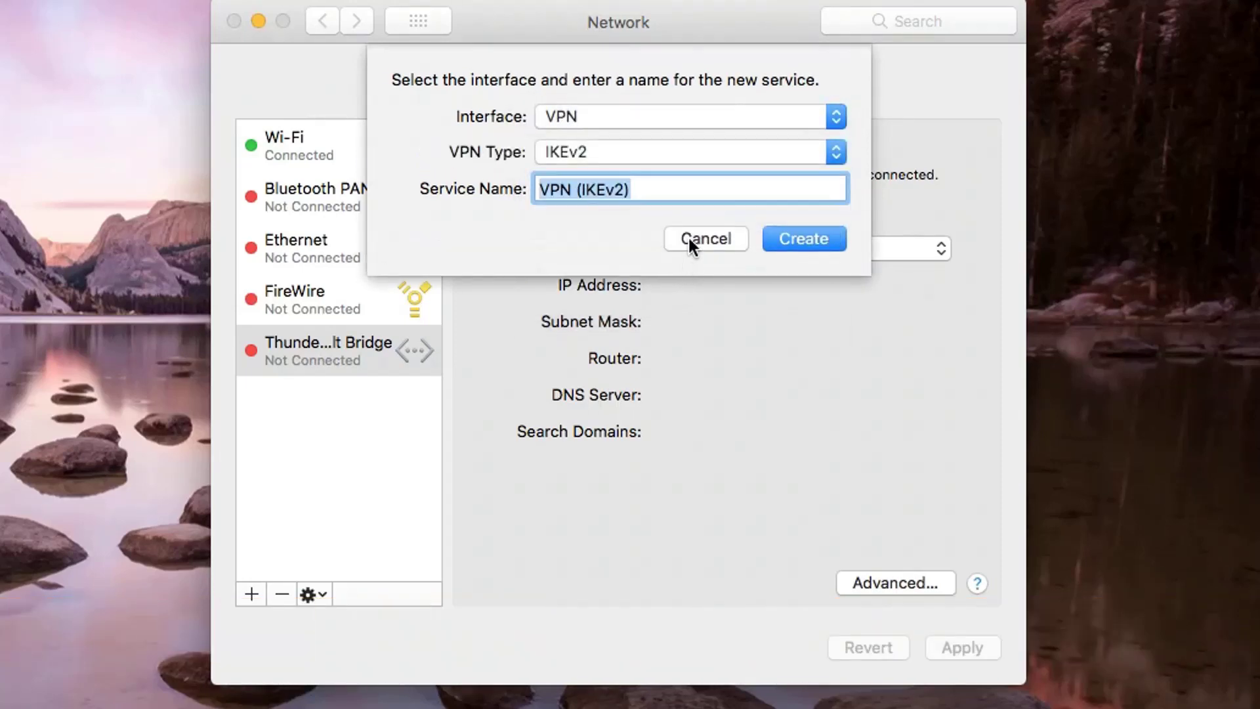
pyautogui.click(837, 153)
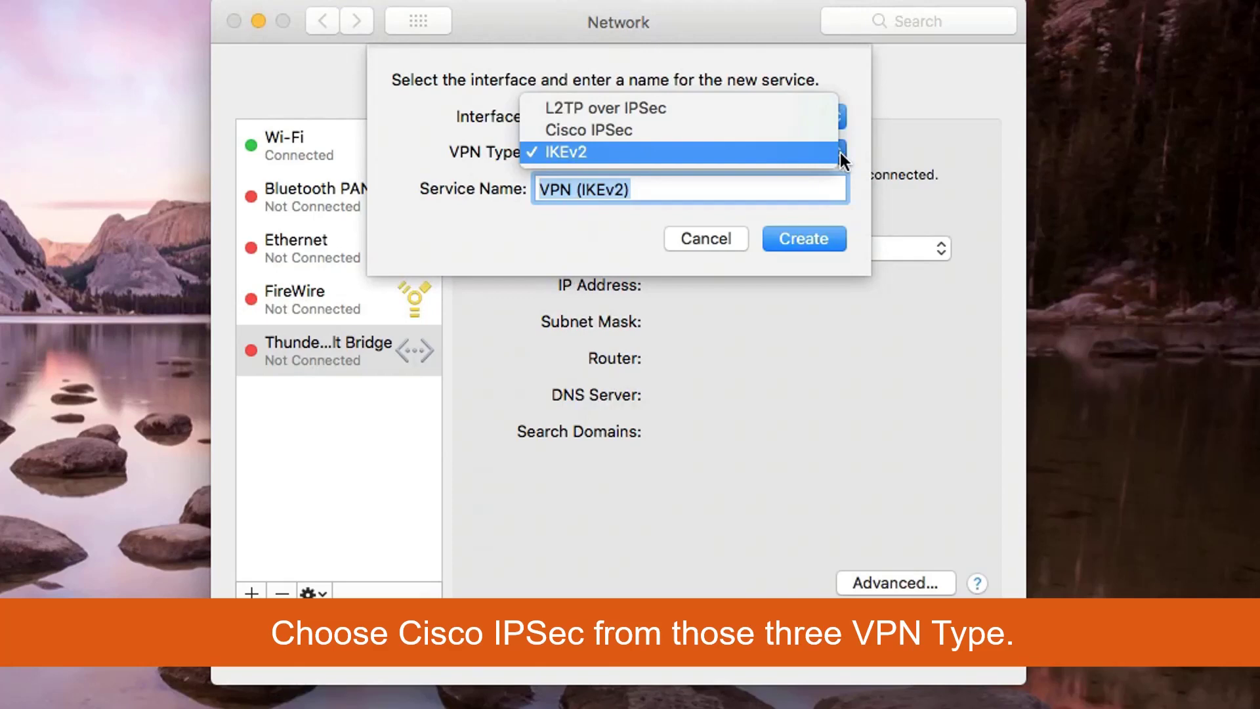
pyautogui.click(829, 128)
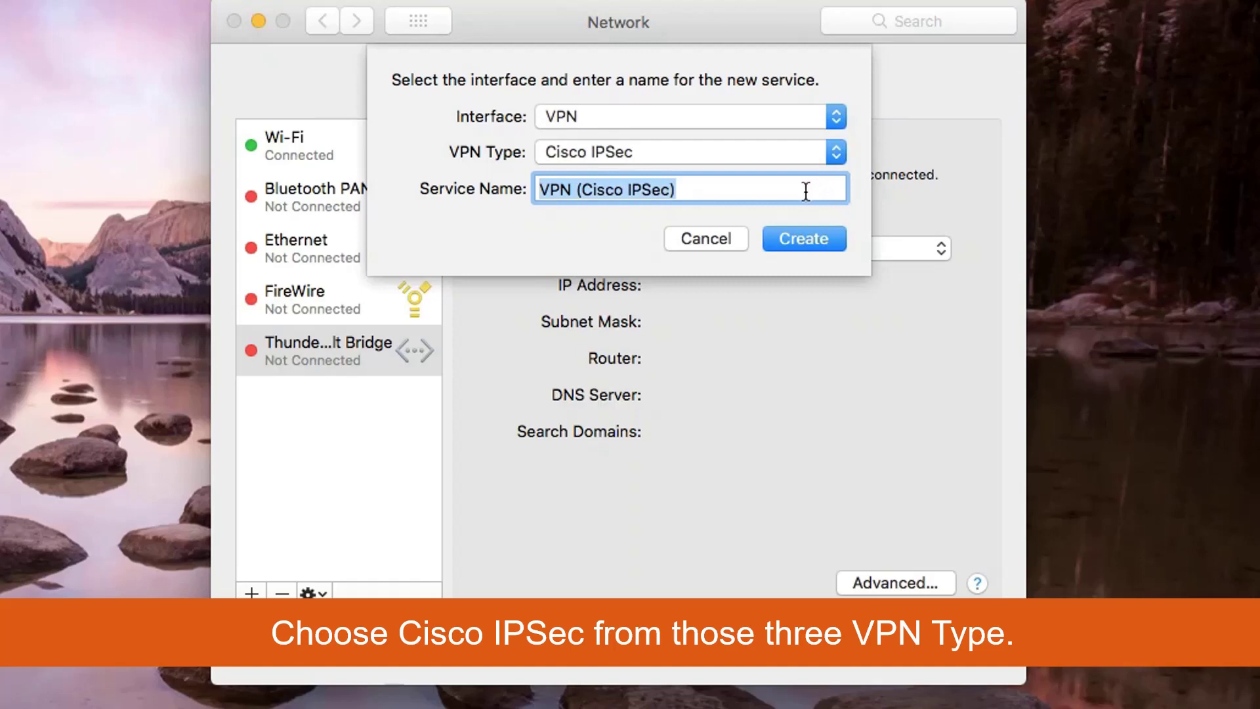
pyautogui.click(721, 185)
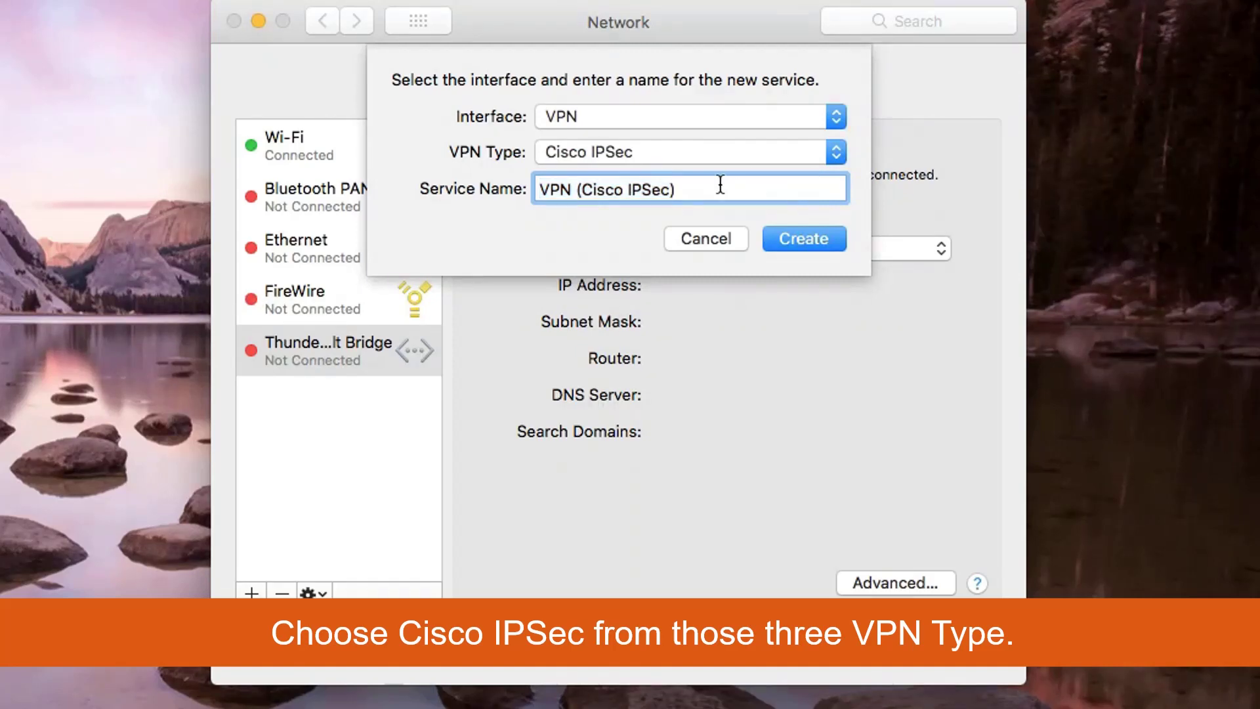
pyautogui.write('Test')
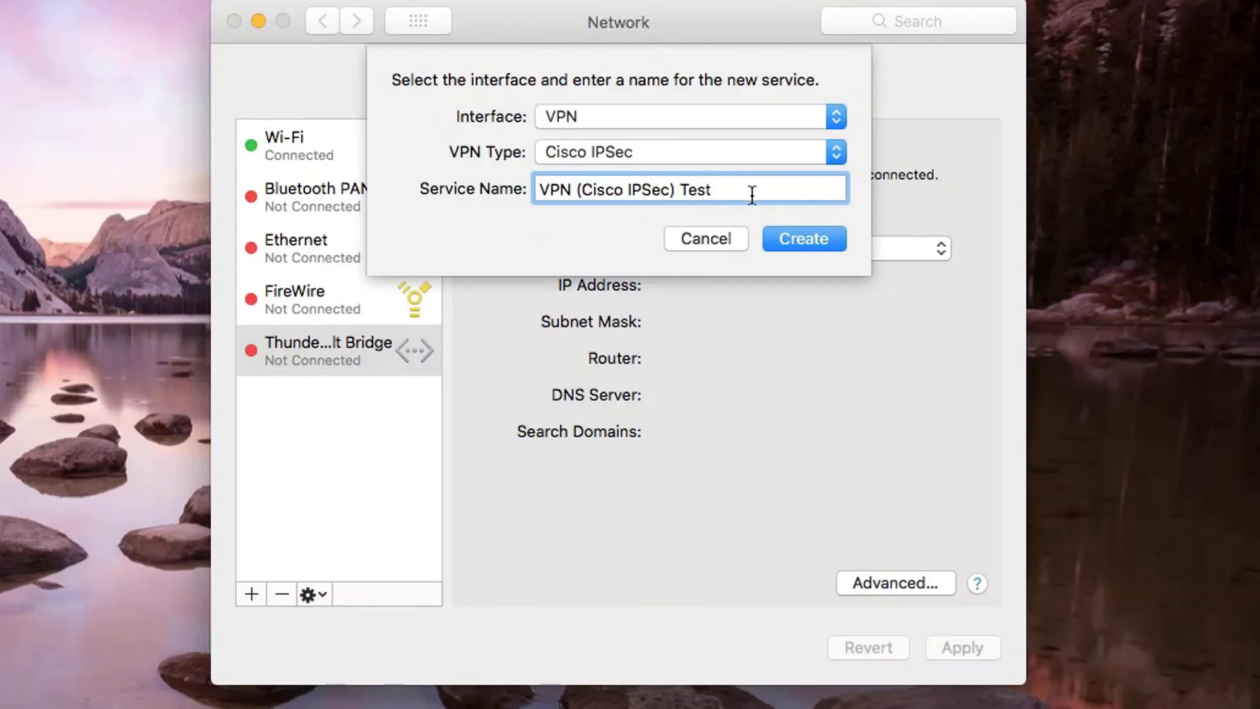
pyautogui.click(793, 243)
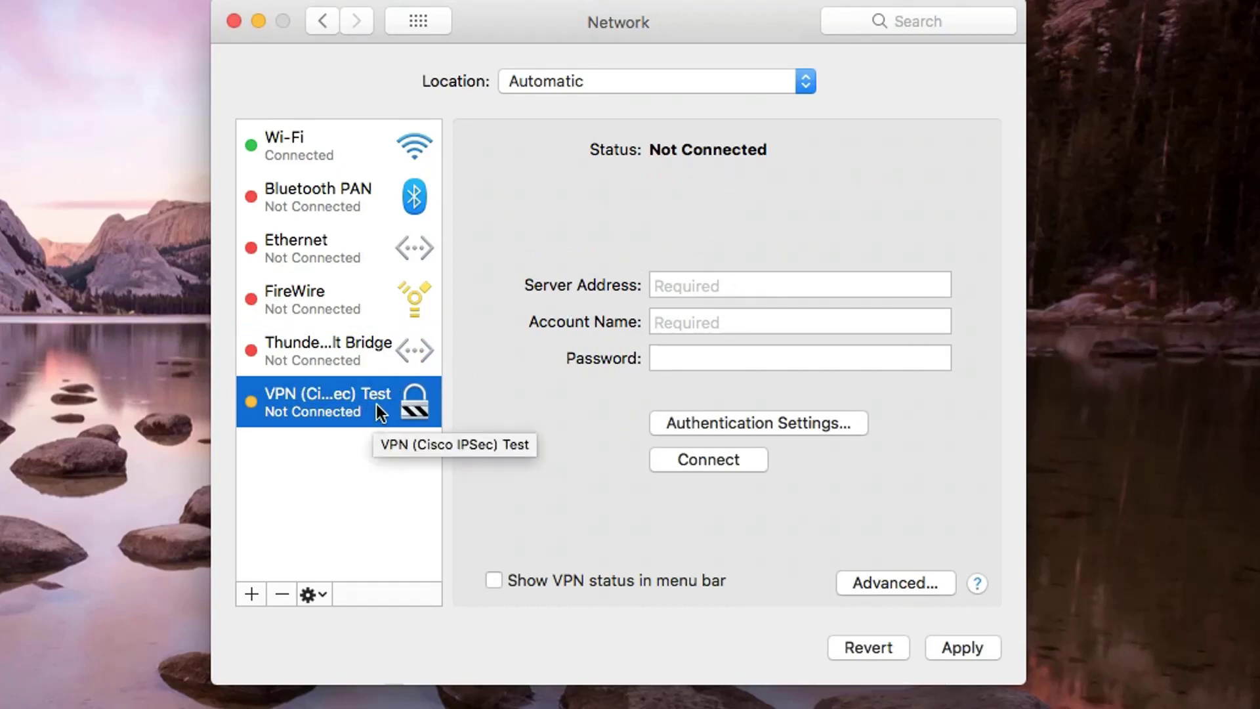
# Enter server address 76.1.109, the account name and the account password.
pyautogui.click(692, 285)
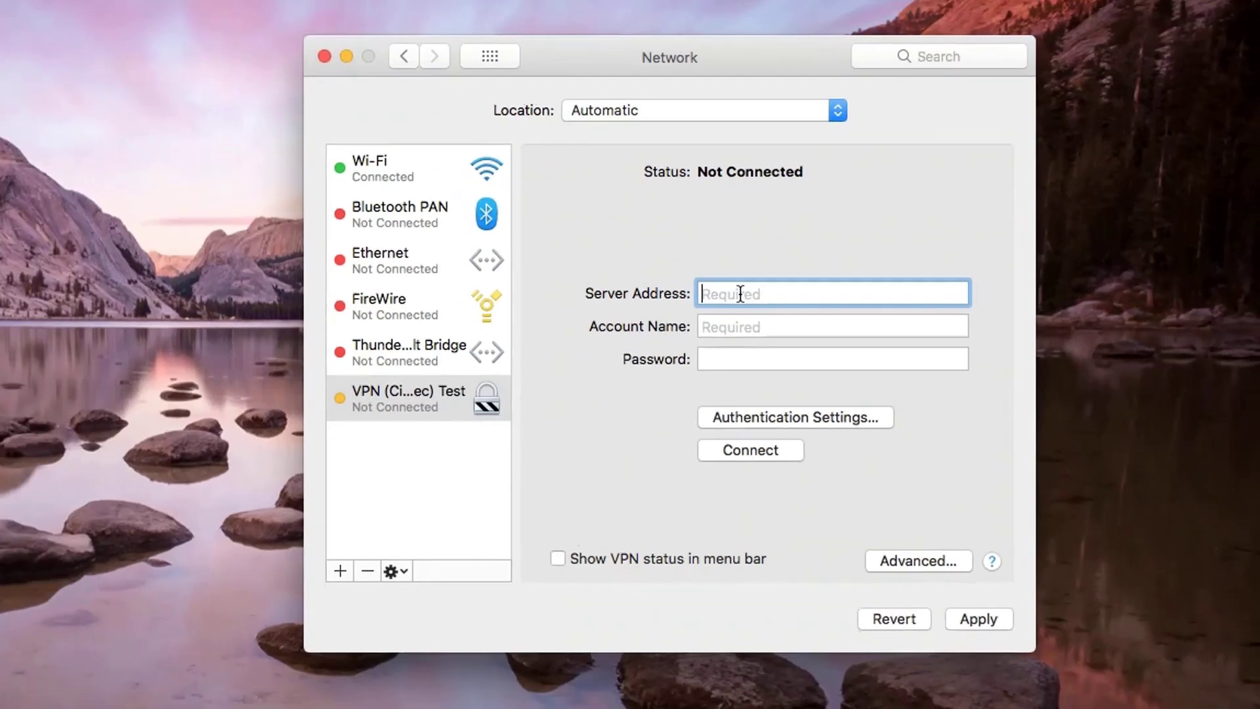
pyautogui.write('7')
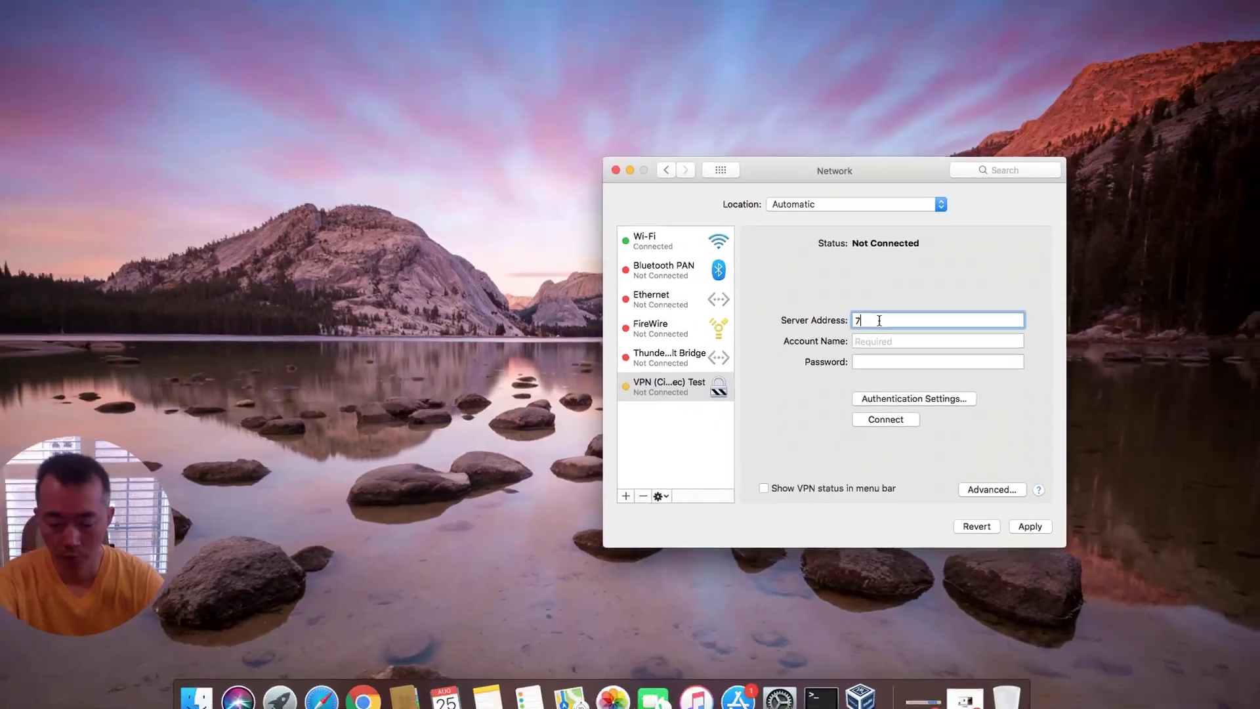
pyautogui.write('6.')
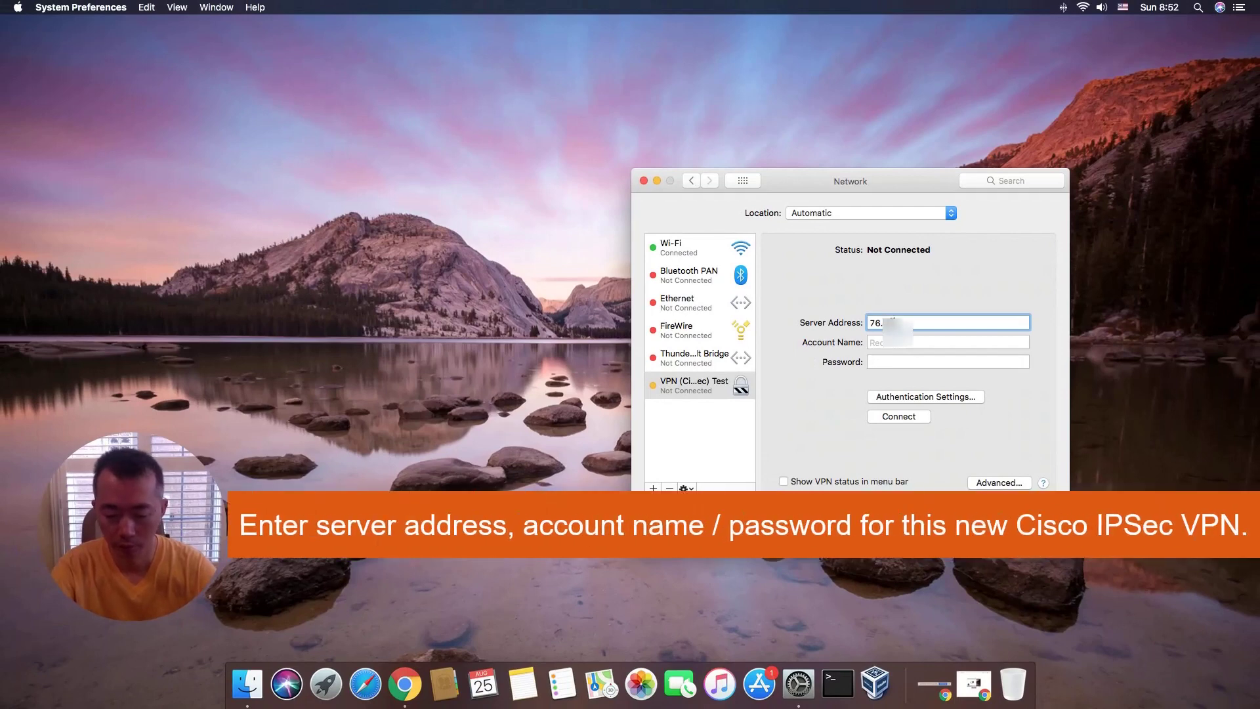
pyautogui.write('1')
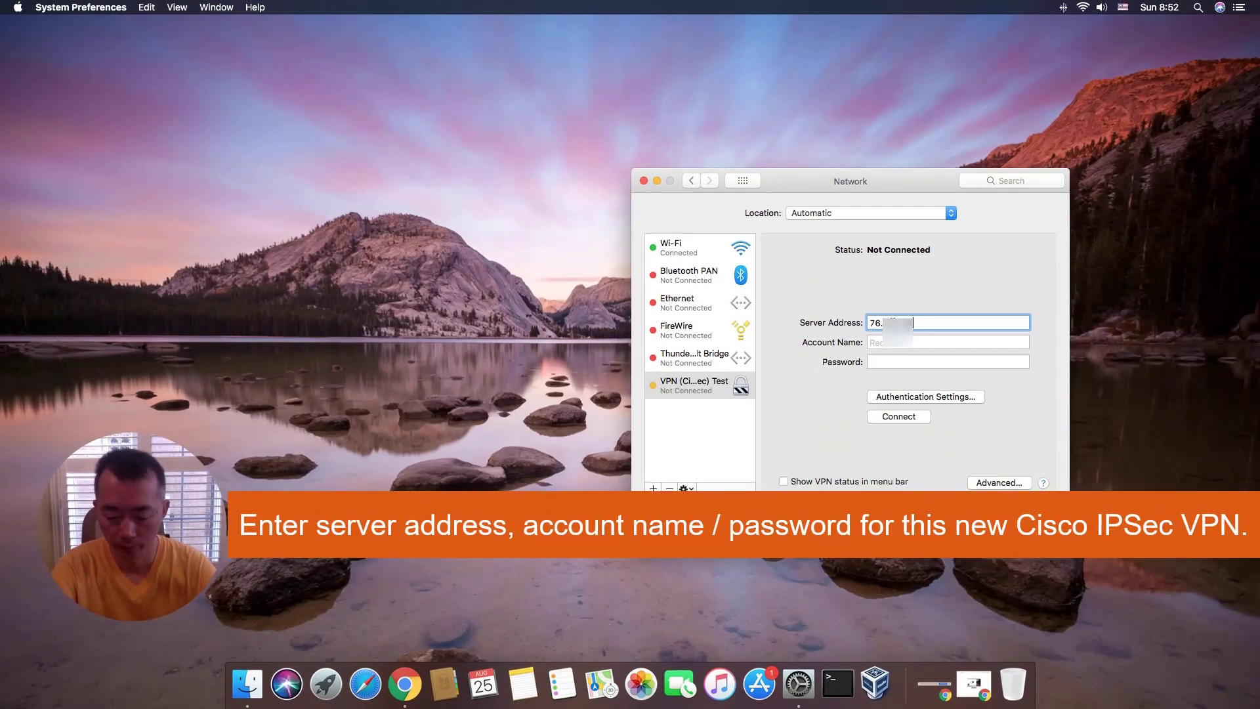
pyautogui.write('.109')
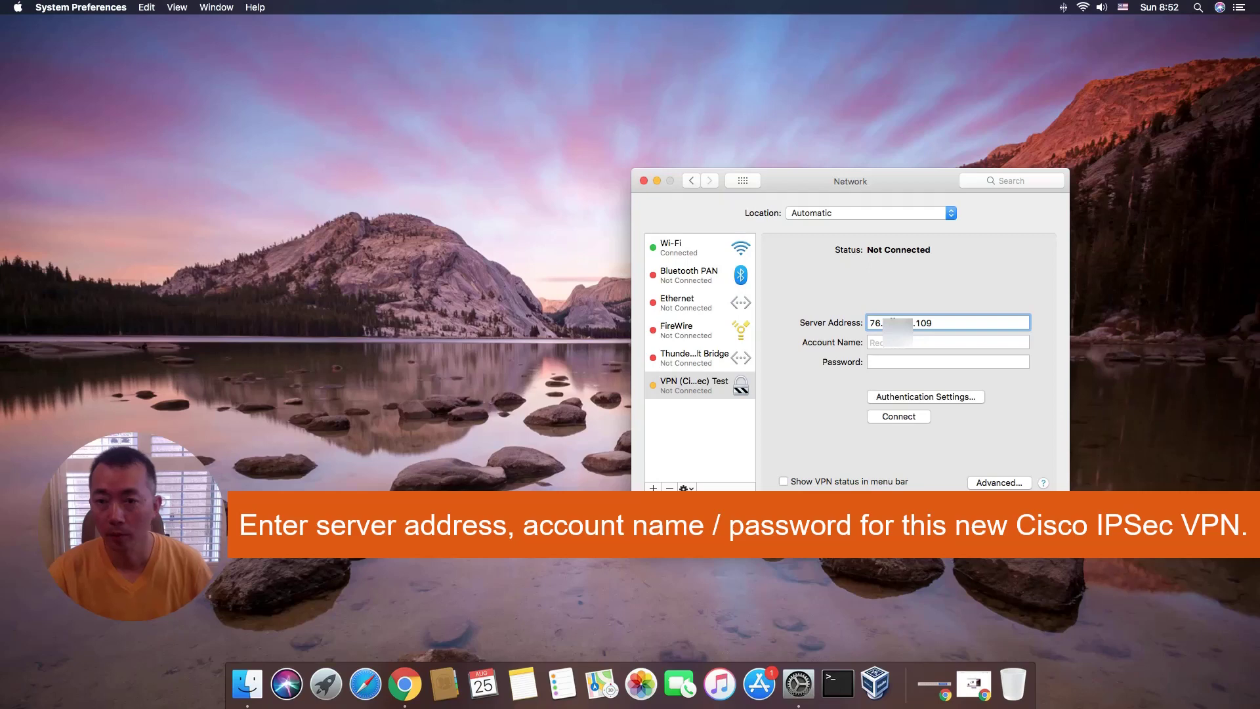
pyautogui.click(873, 342)
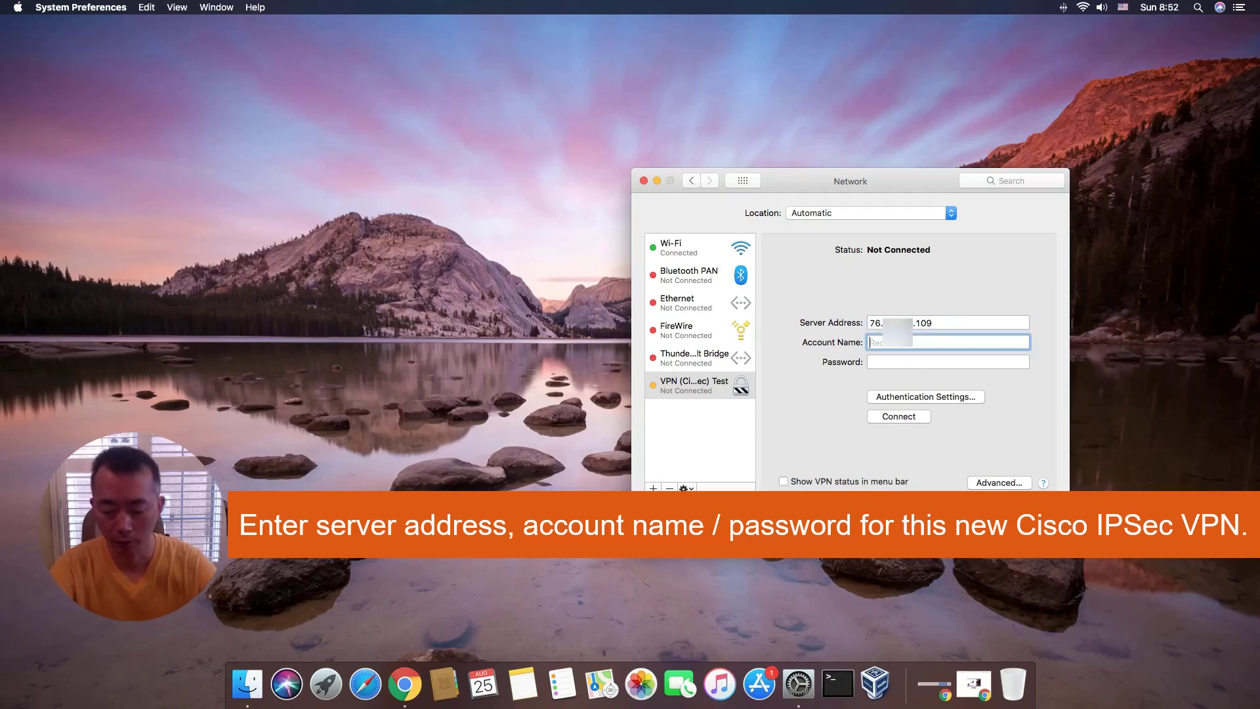
pyautogui.write('tec')
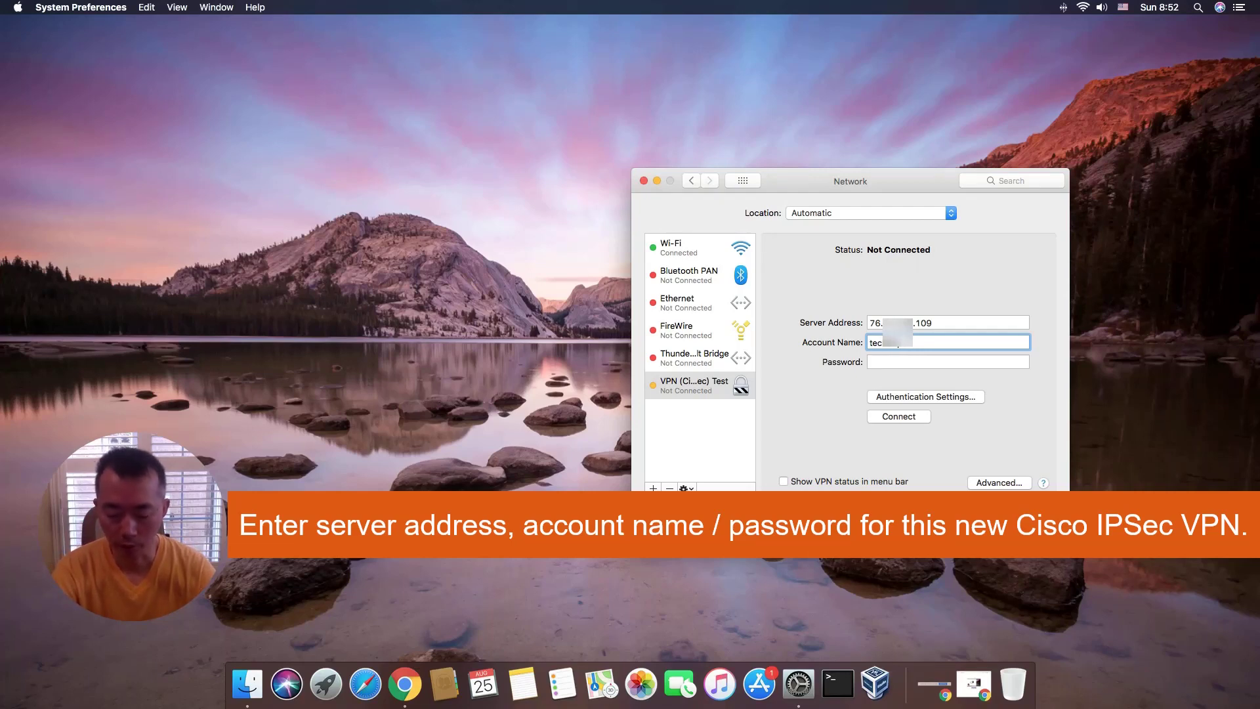
pyautogui.press('Tab')
pyautogui.write('••••')
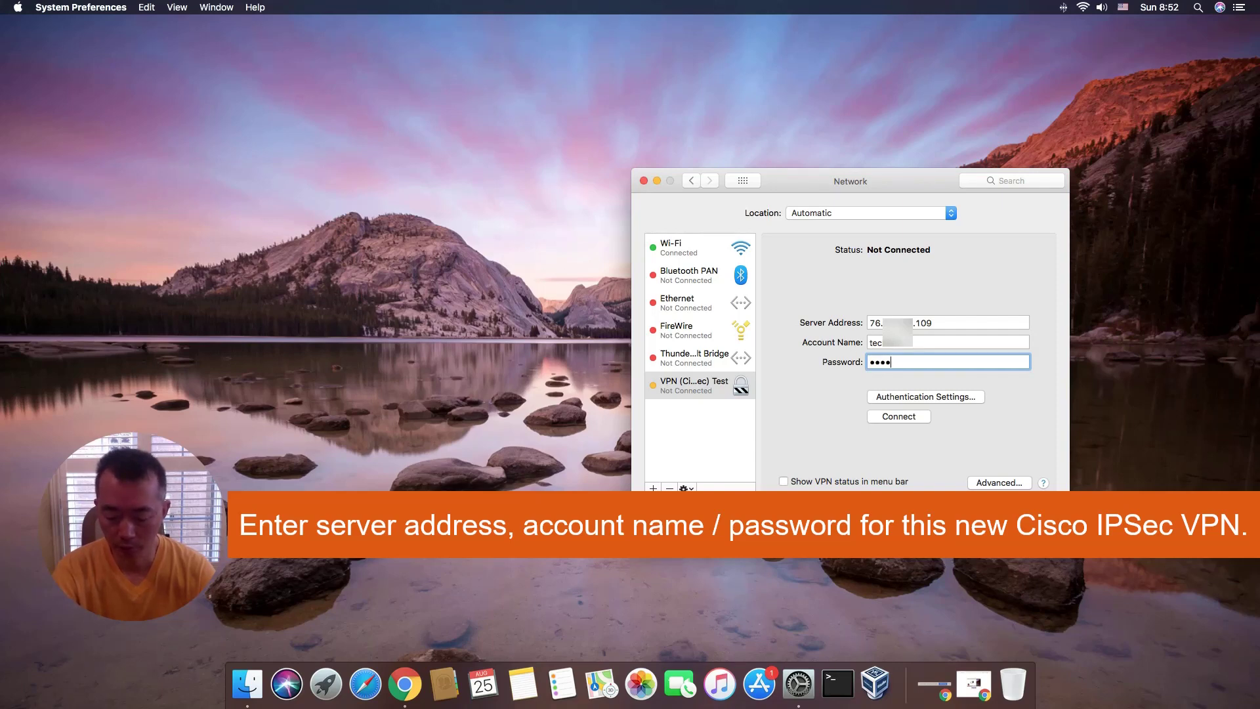
pyautogui.write('•••')
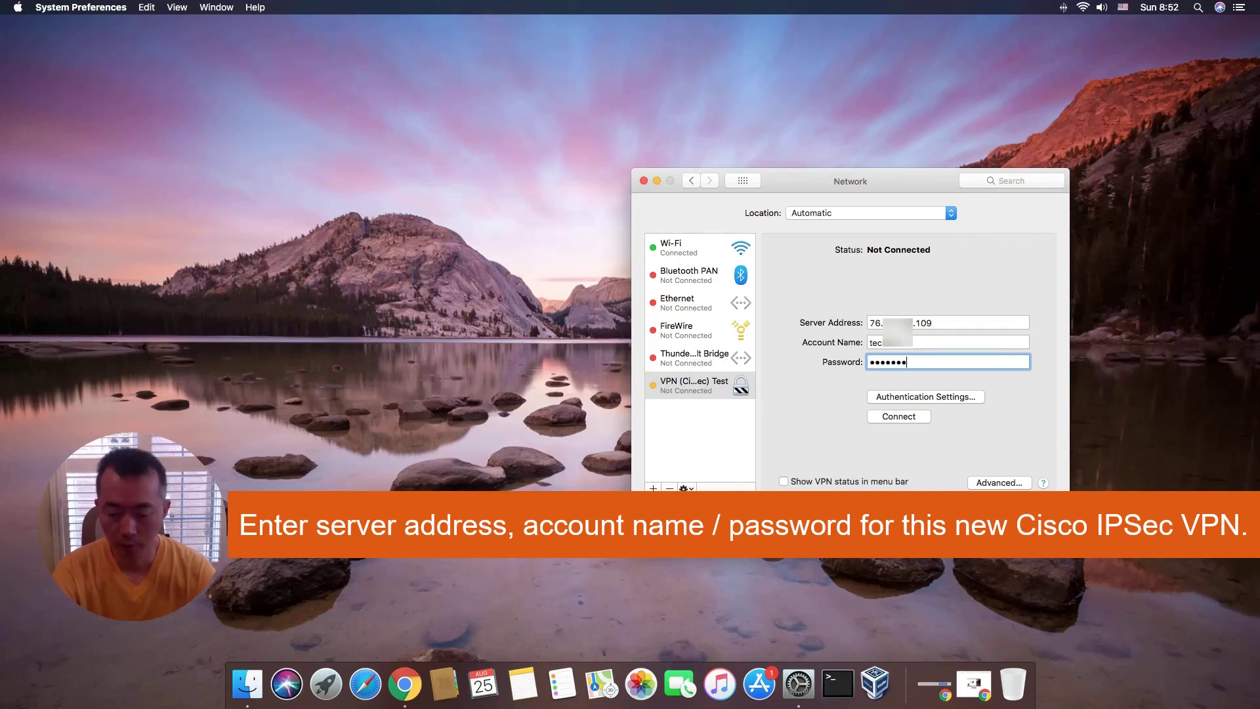
pyautogui.write('•')
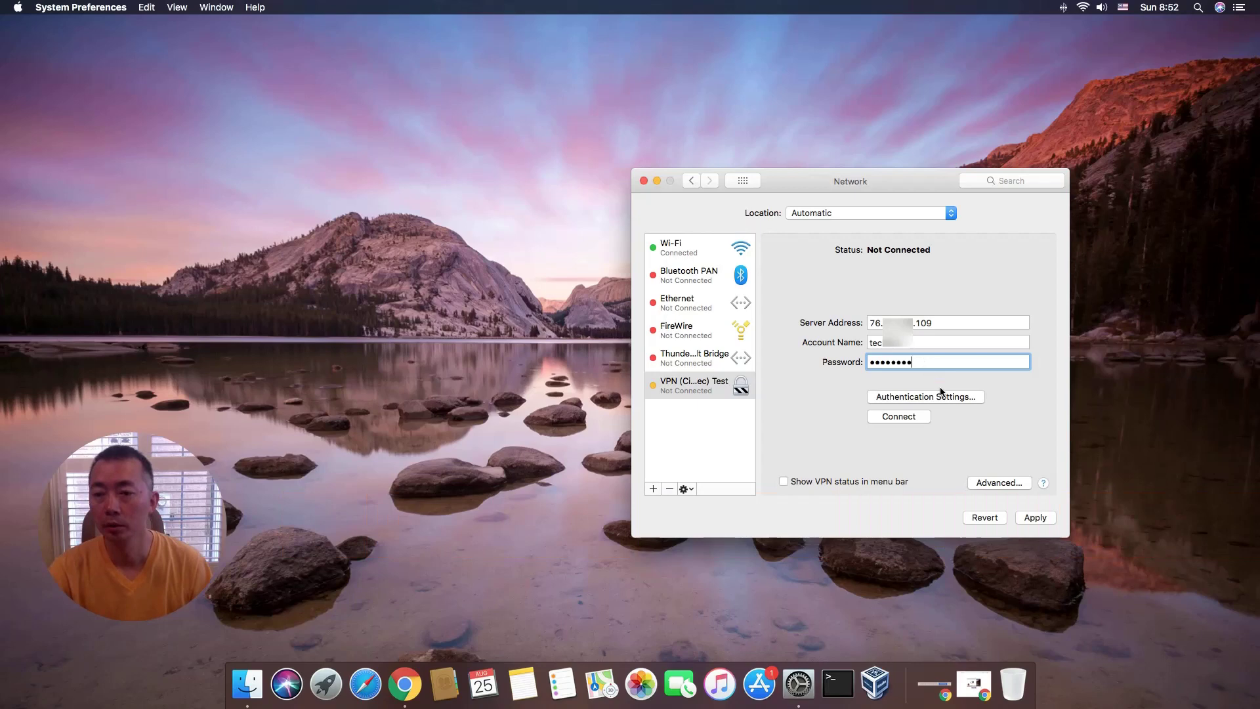
# Set machine authentication to a shared secret with group name att-vpn and confirm.
pyautogui.click(940, 396)
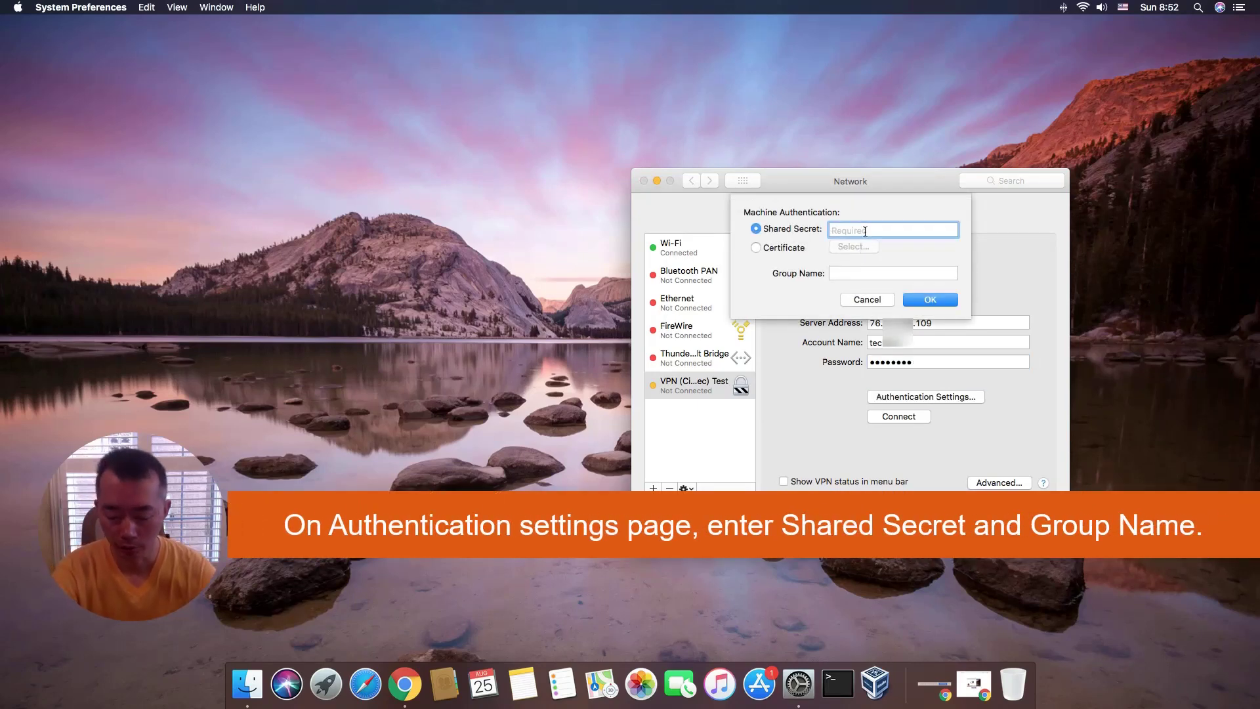
pyautogui.write('••')
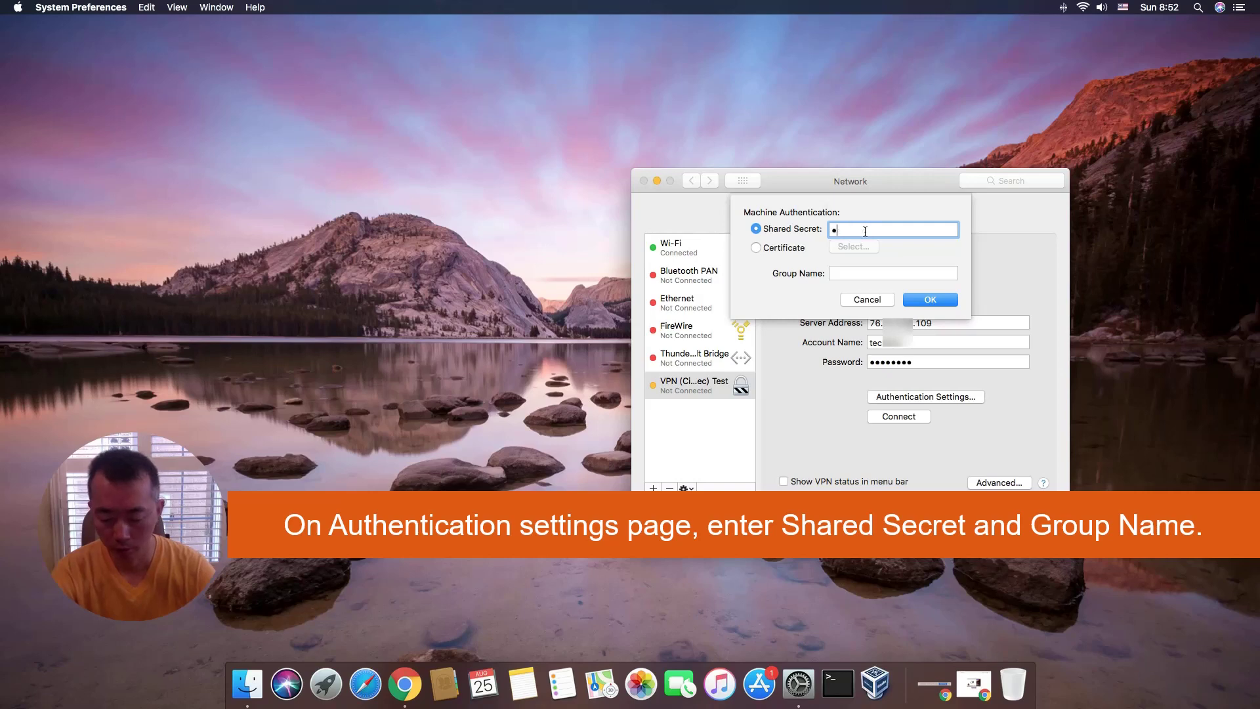
pyautogui.write('•••••')
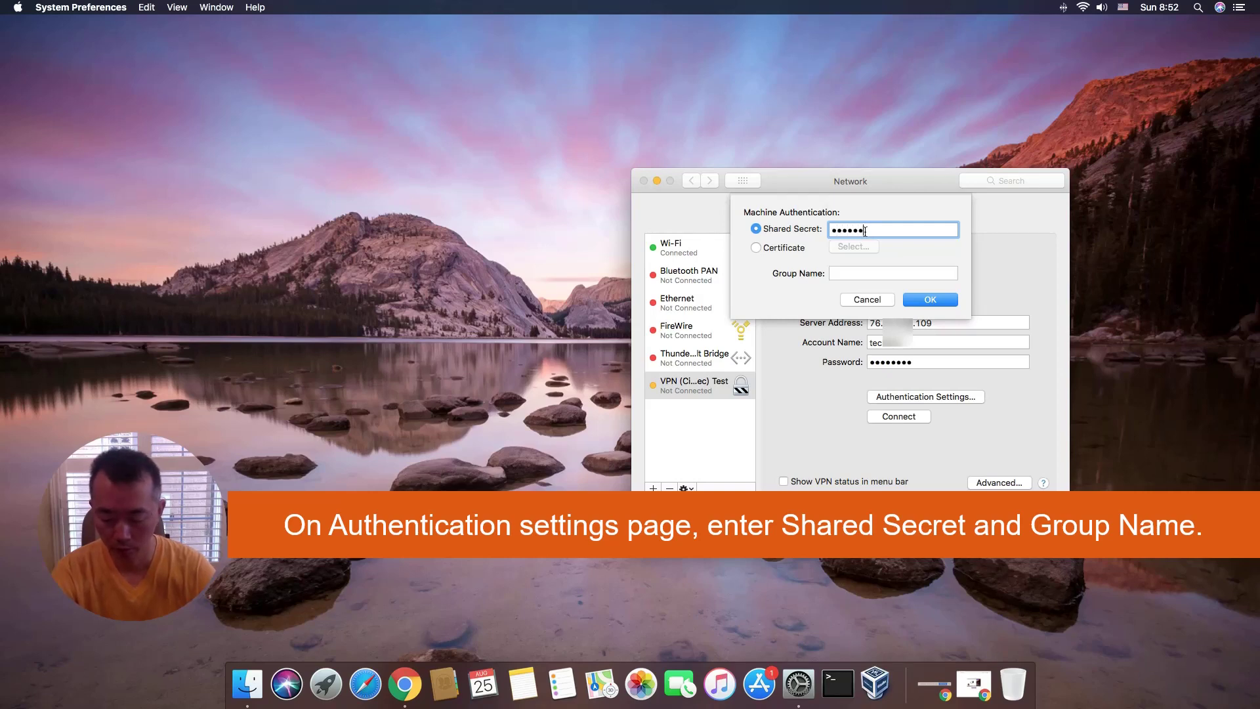
pyautogui.write('•••')
pyautogui.press('Tab')
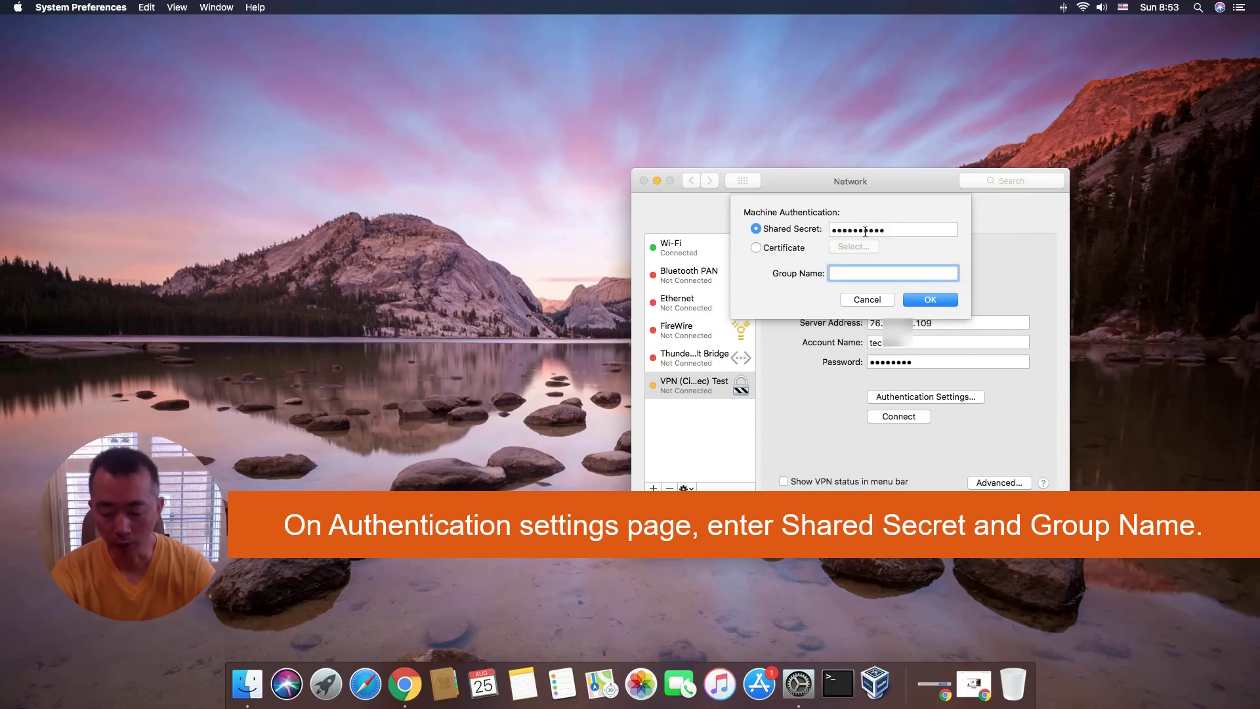
pyautogui.write('att')
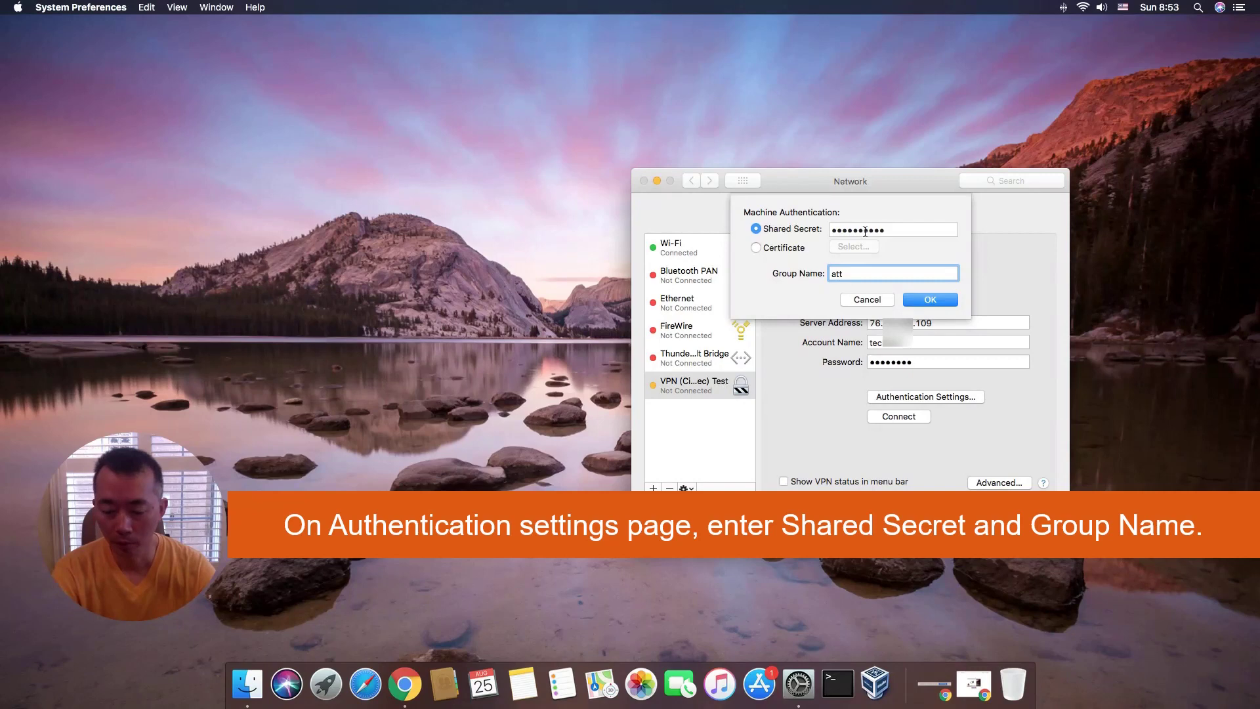
pyautogui.write('-vpn')
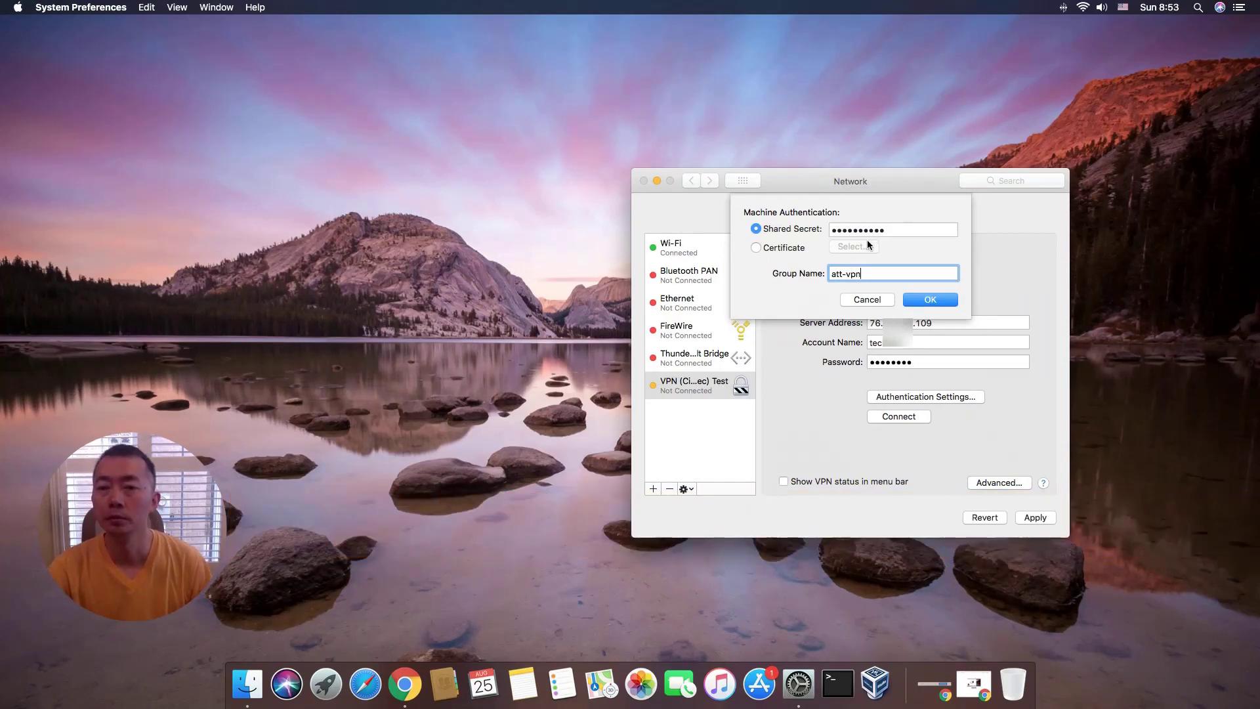
pyautogui.click(921, 301)
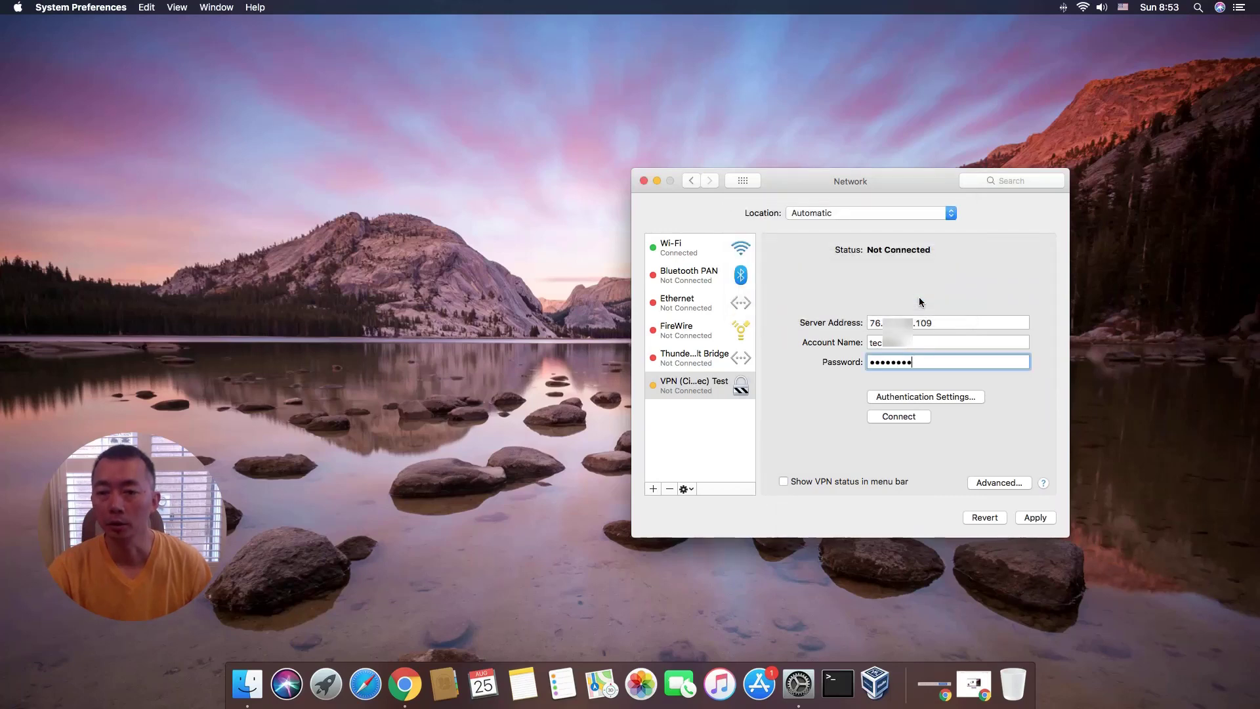
# Reopen the authentication settings to verify the shared secret and group name, then confirm.
pyautogui.click(900, 323)
pyautogui.click(898, 343)
pyautogui.click(894, 360)
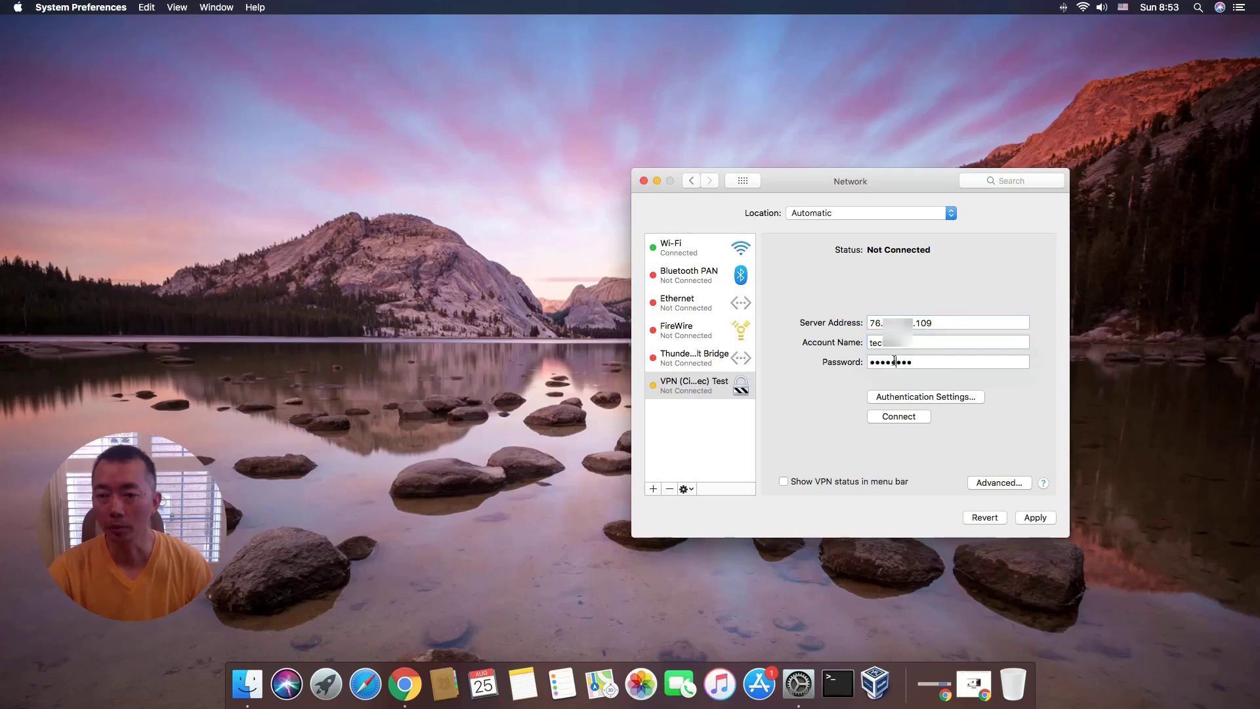
pyautogui.click(926, 396)
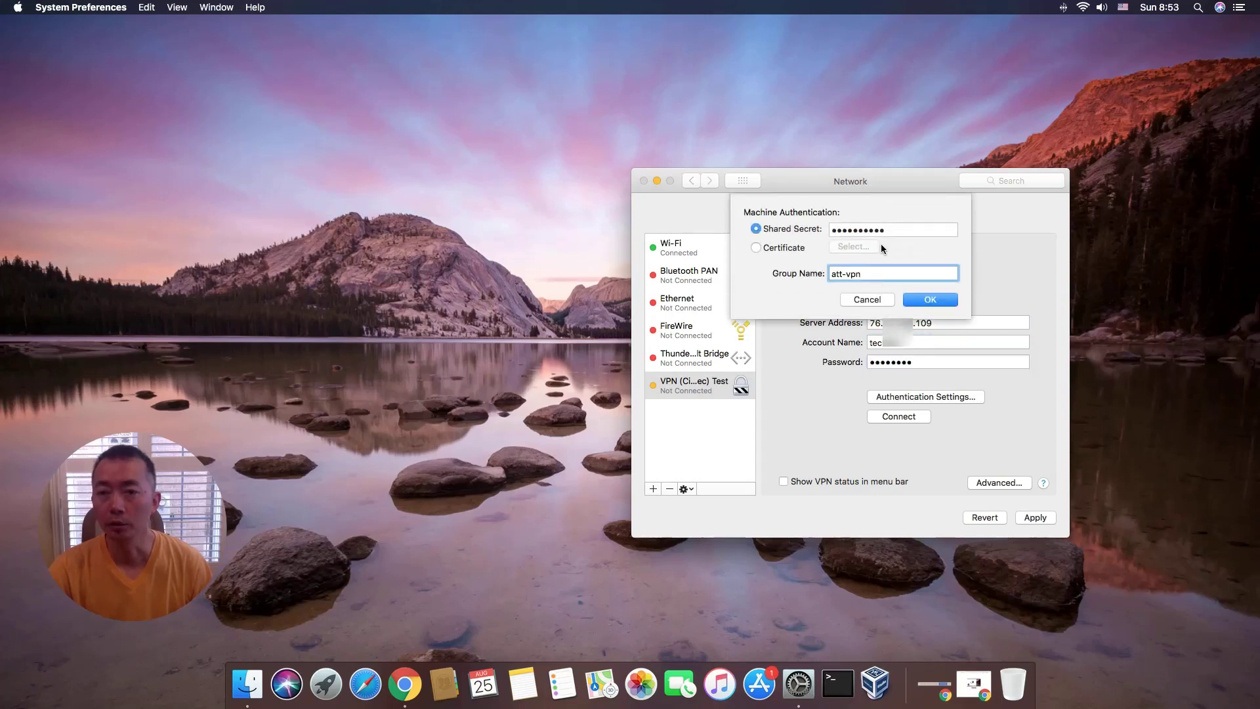
pyautogui.press('Tab')
pyautogui.click(880, 274)
pyautogui.click(921, 301)
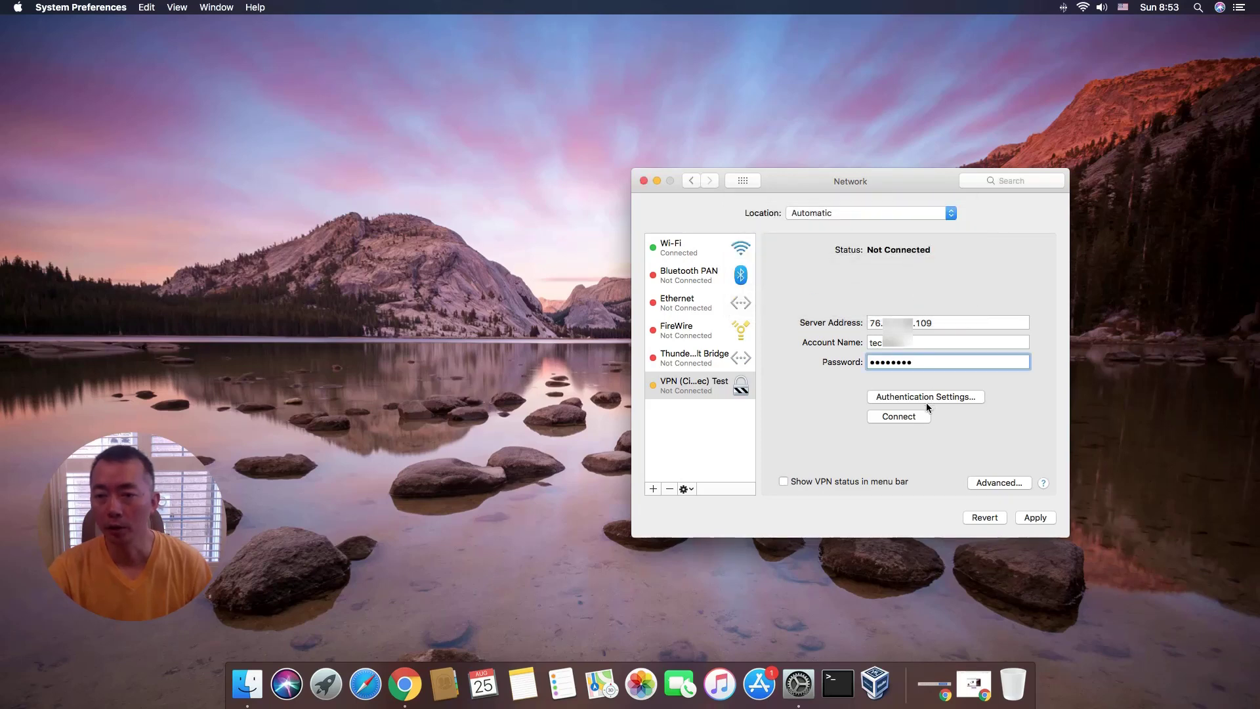
# Apply the changes and connect the VPN, supplying the account password.
pyautogui.click(919, 420)
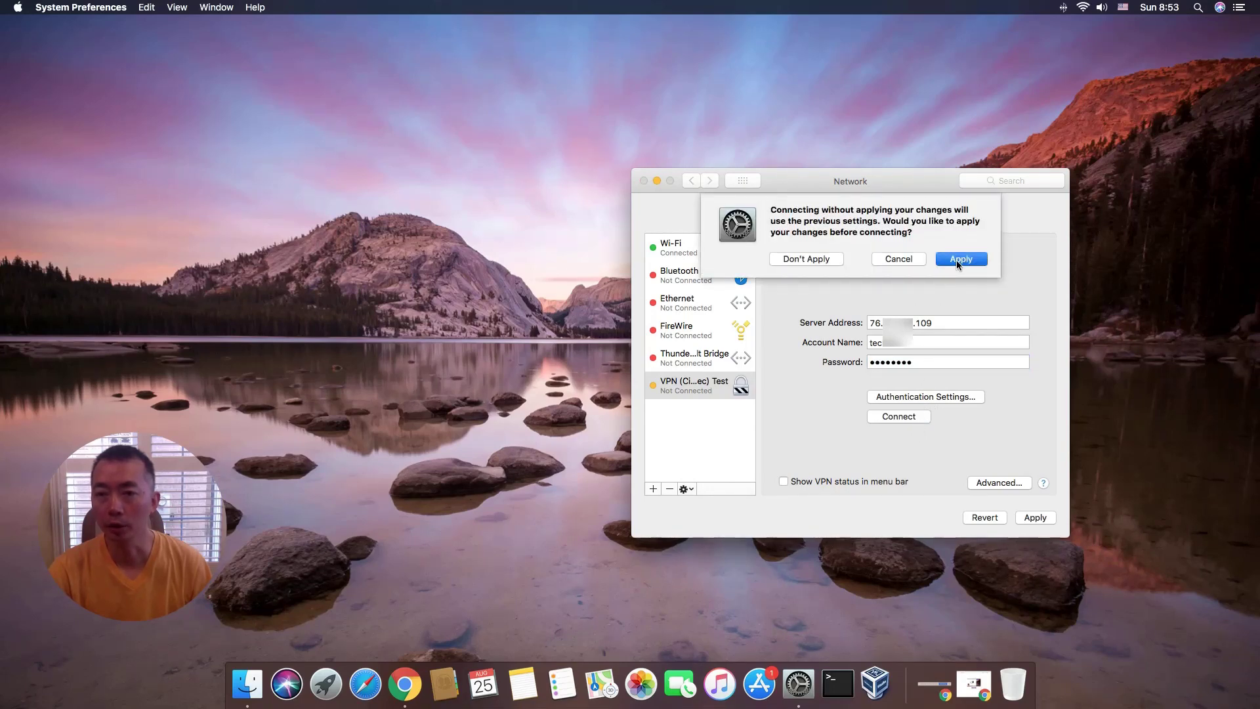
pyautogui.click(958, 263)
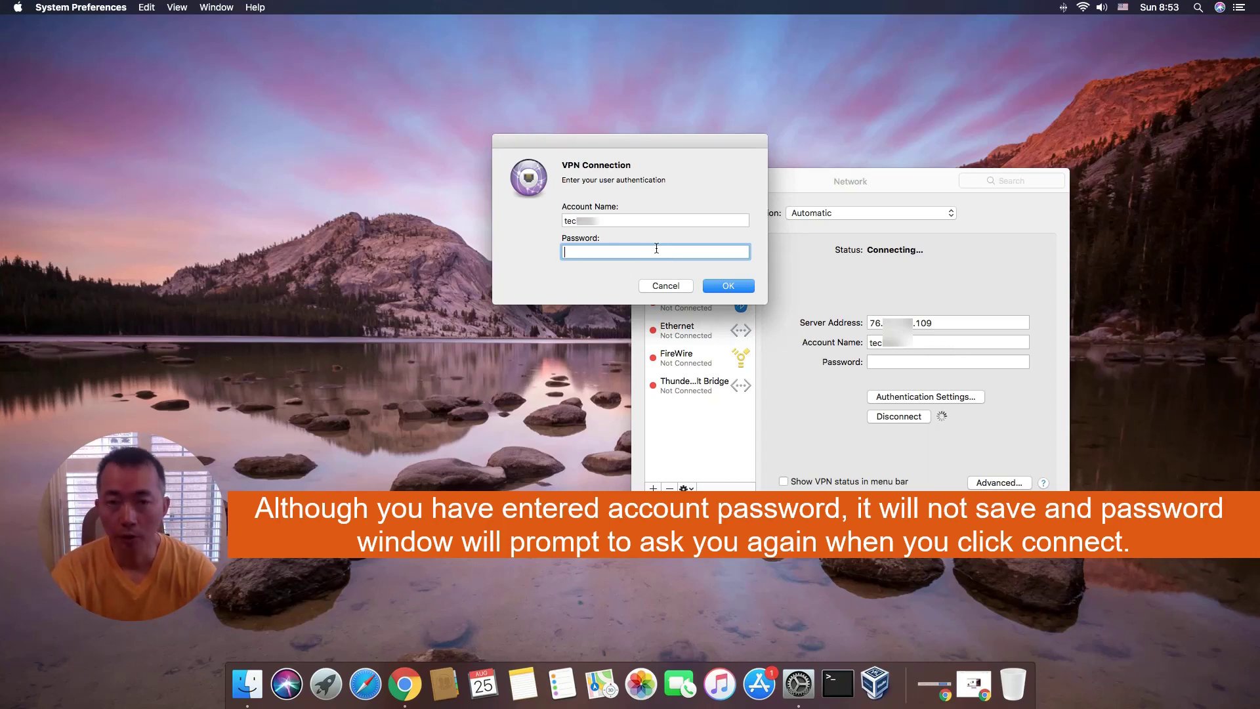
pyautogui.write('•••')
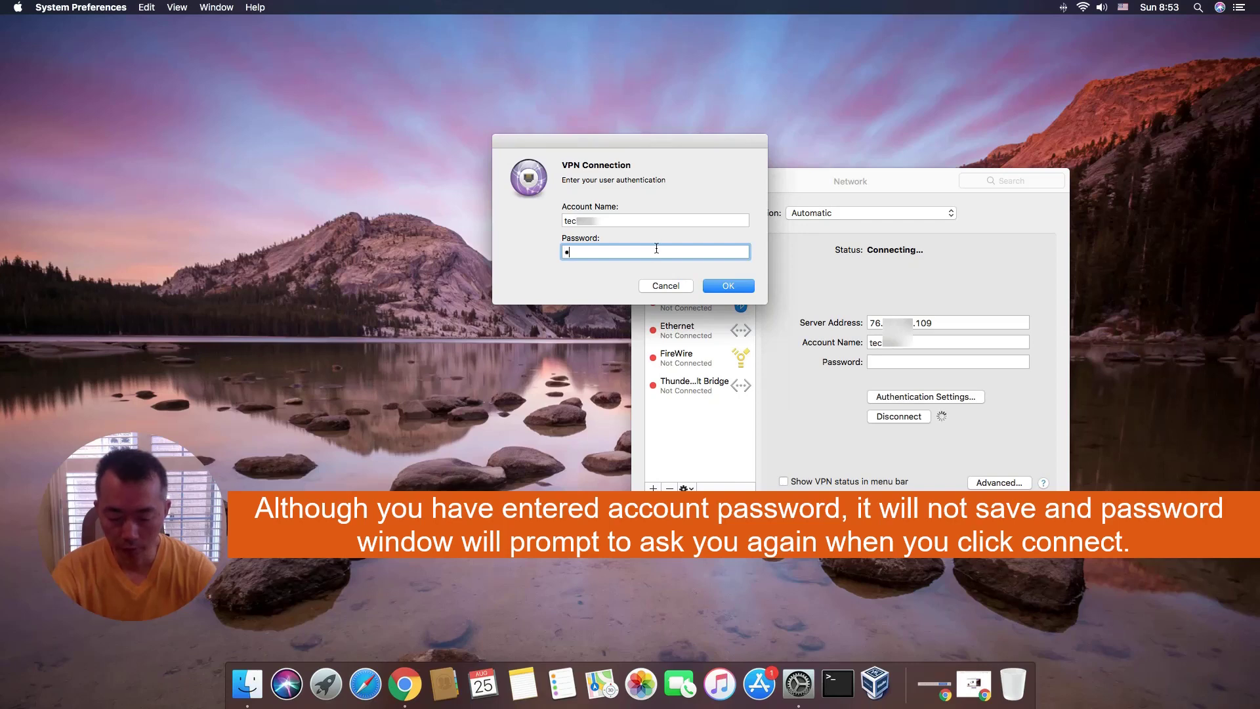
pyautogui.write('•••••')
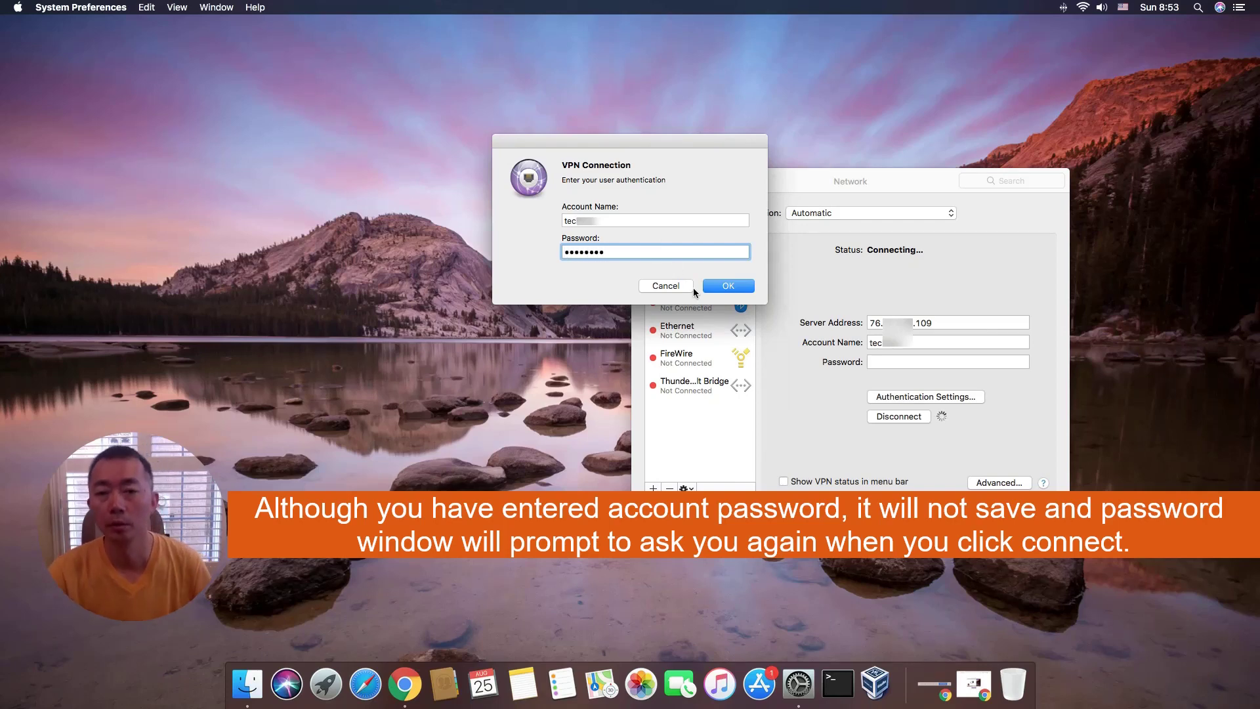
pyautogui.click(745, 286)
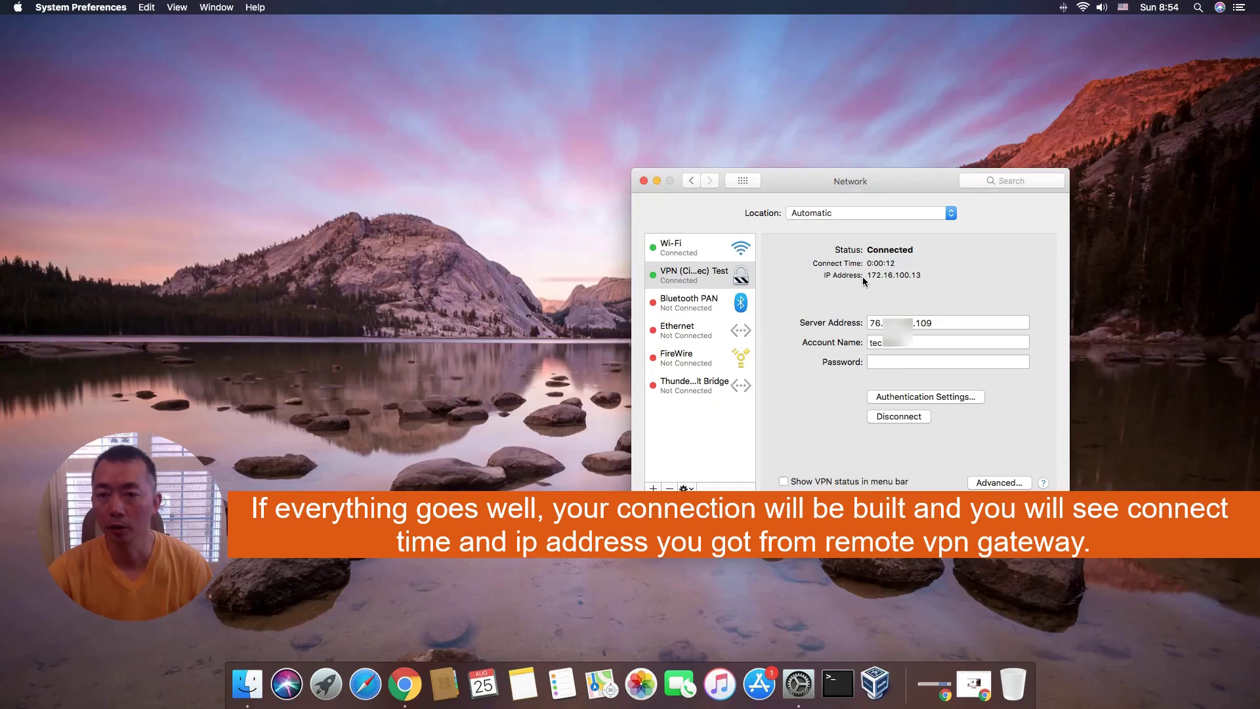
# Select the assigned IP 172.16.100.13, enable VPN status in the menu bar, and open its menu.
pyautogui.moveTo(866, 279); pyautogui.dragTo(917, 280)
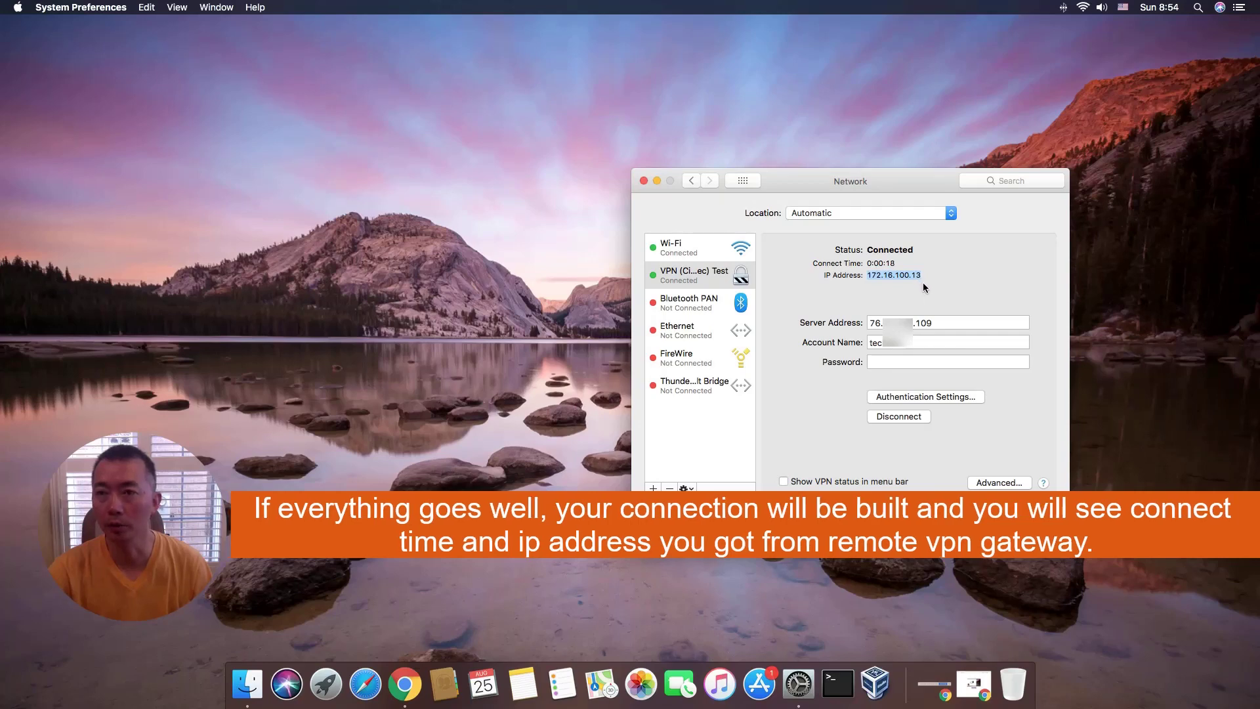
pyautogui.click(821, 483)
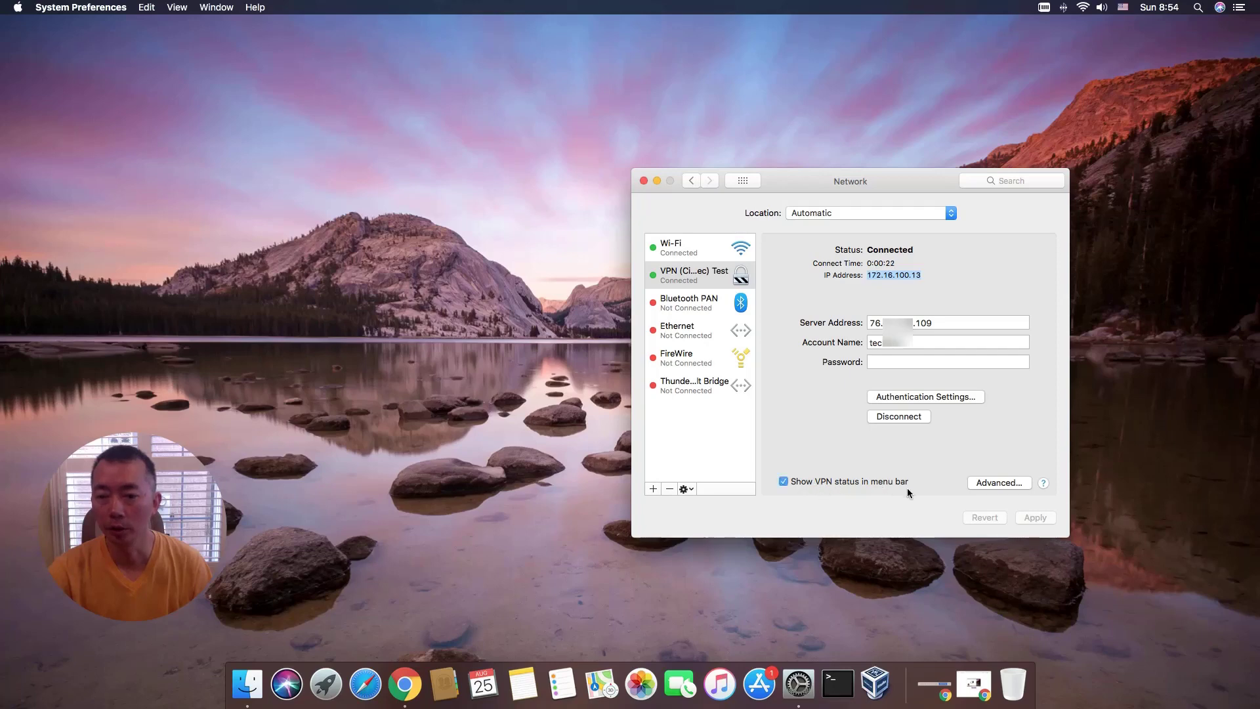
pyautogui.click(1045, 8)
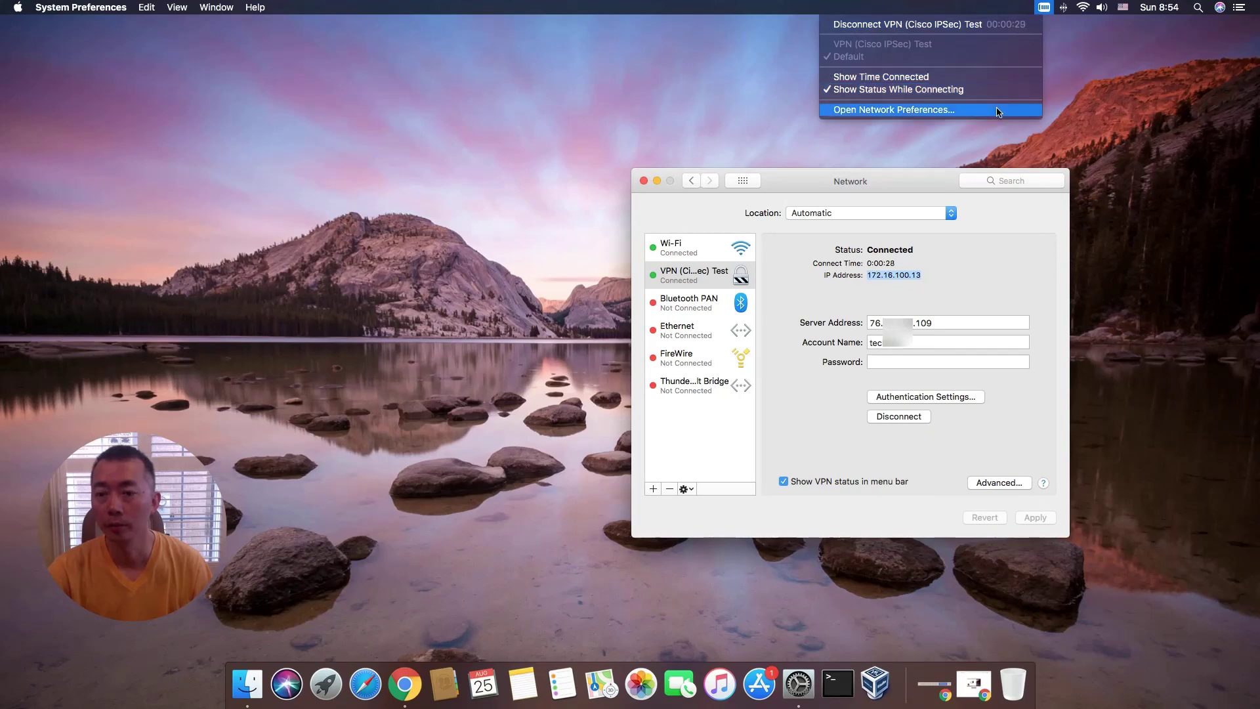
# Open Network Preferences from the VPN menu and cancel the advanced DNS settings unchanged.
pyautogui.click(1000, 482)
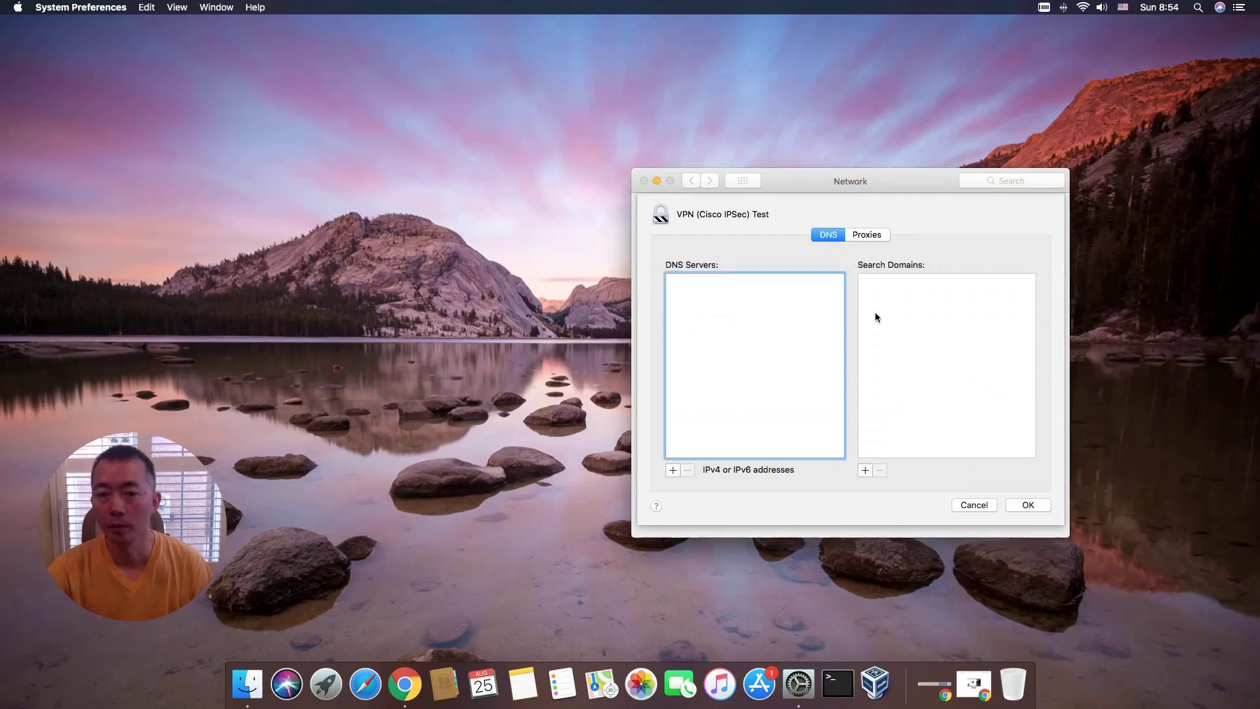
pyautogui.click(993, 502)
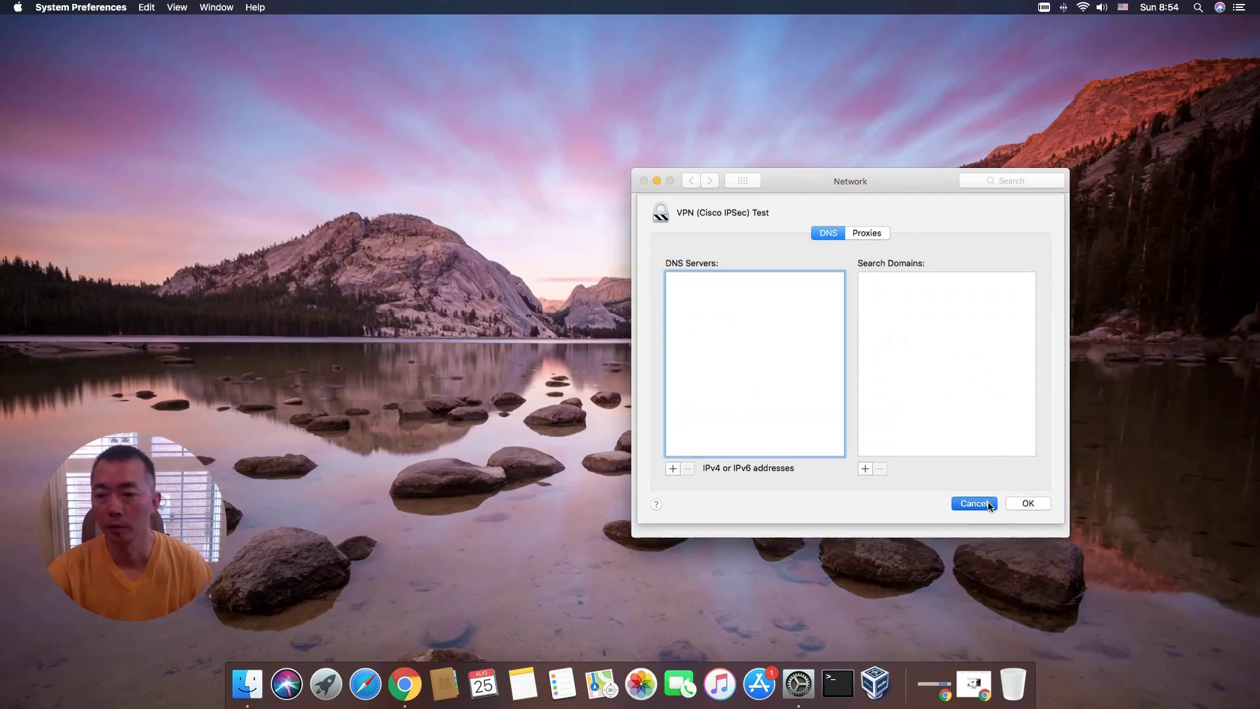